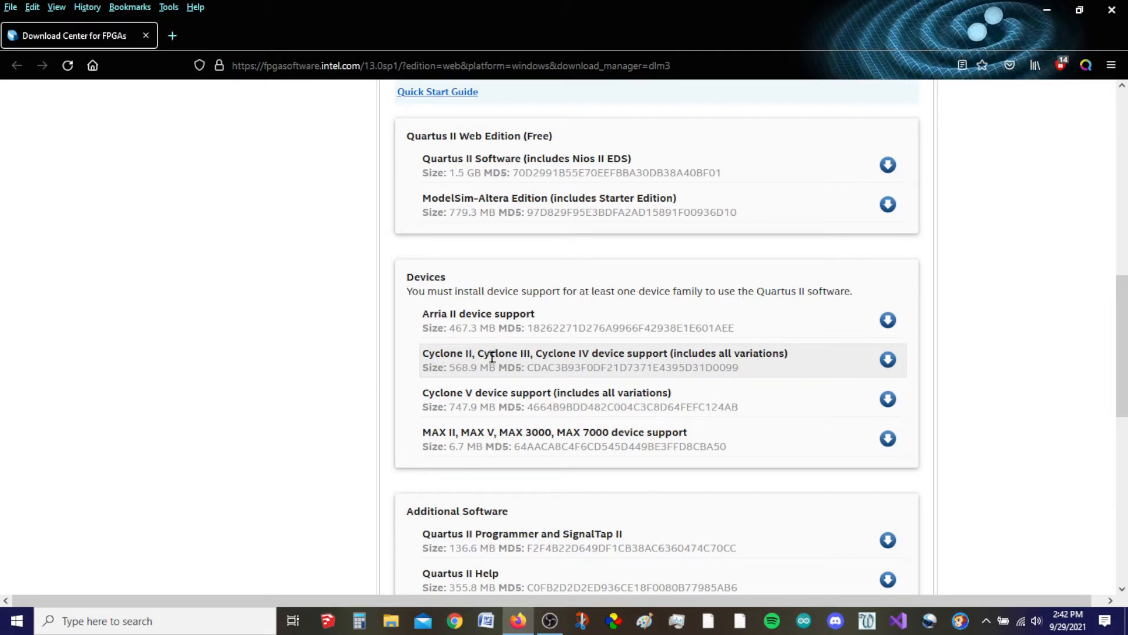
Step: Request the download of Quartus II Software (includes Nios II EDS) for release 13.0sp1 and accept the legal disclaimer
{"action": "scroll", "coordinate": [369, 386], "scroll_direction": "up", "scroll_amount": 10}
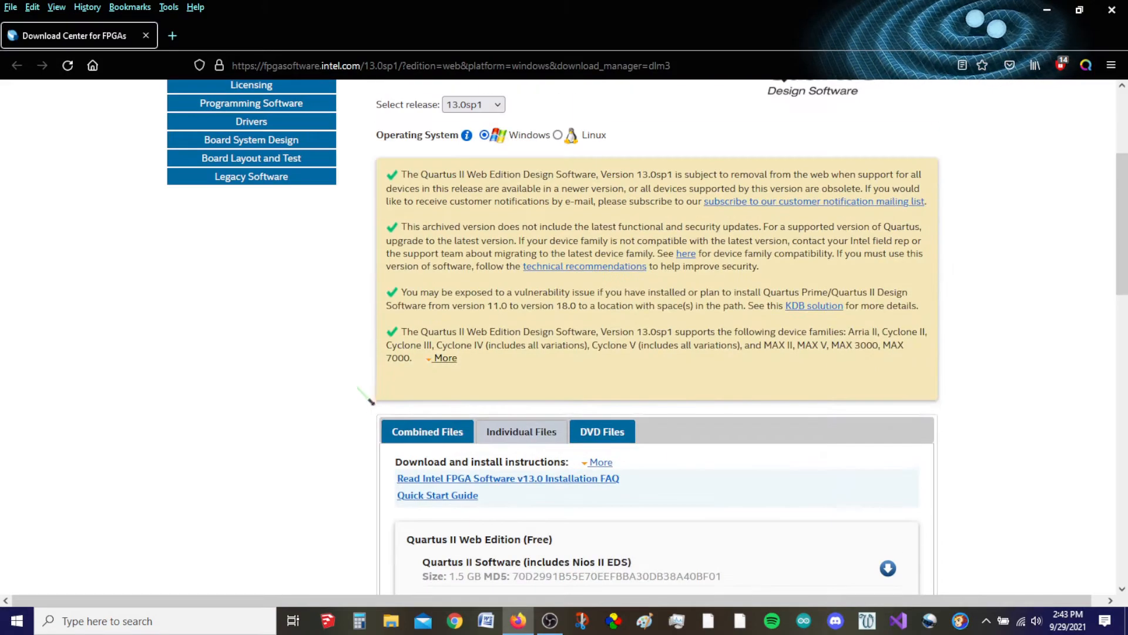
{"action": "scroll", "coordinate": [369, 386], "scroll_direction": "up", "scroll_amount": 1}
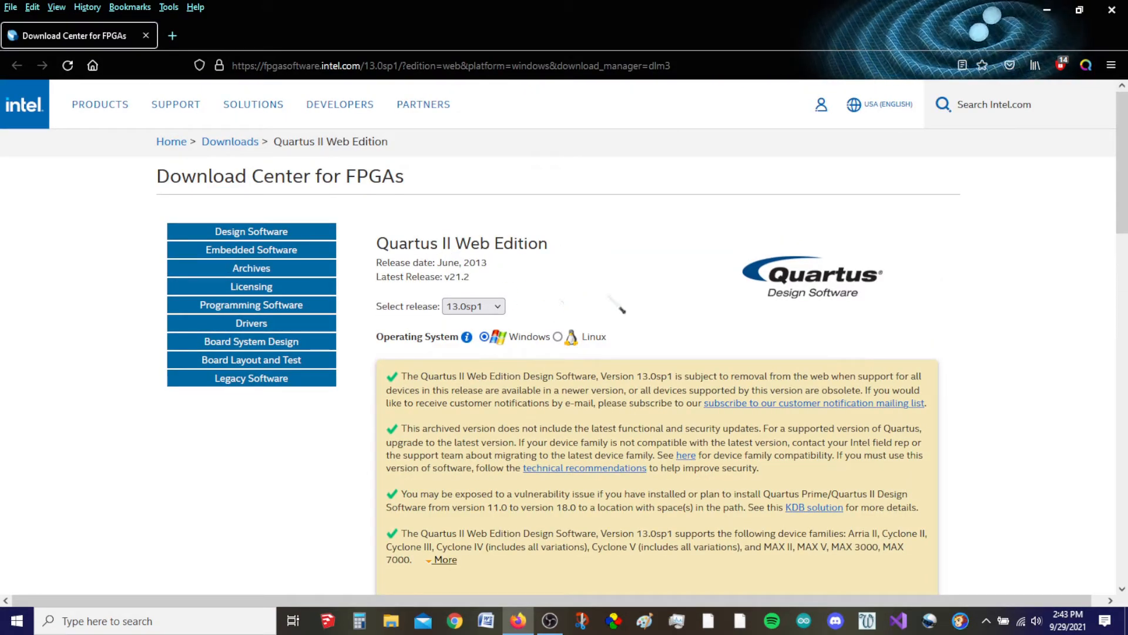
{"action": "scroll", "coordinate": [683, 382], "scroll_direction": "down", "scroll_amount": 4}
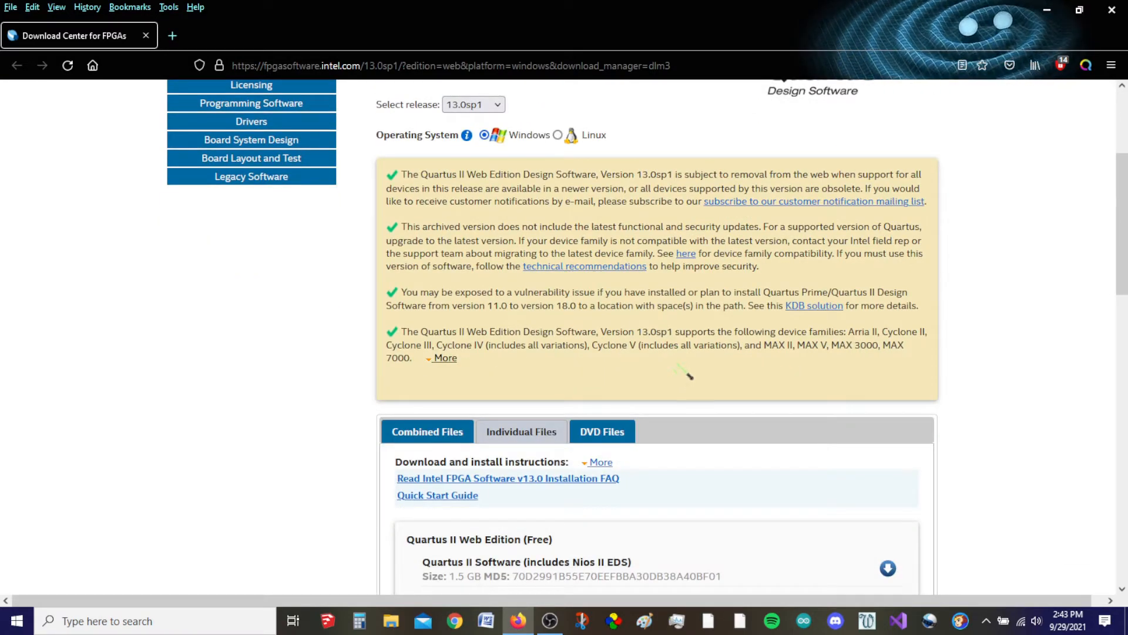
{"action": "scroll", "coordinate": [688, 364], "scroll_direction": "down", "scroll_amount": 4}
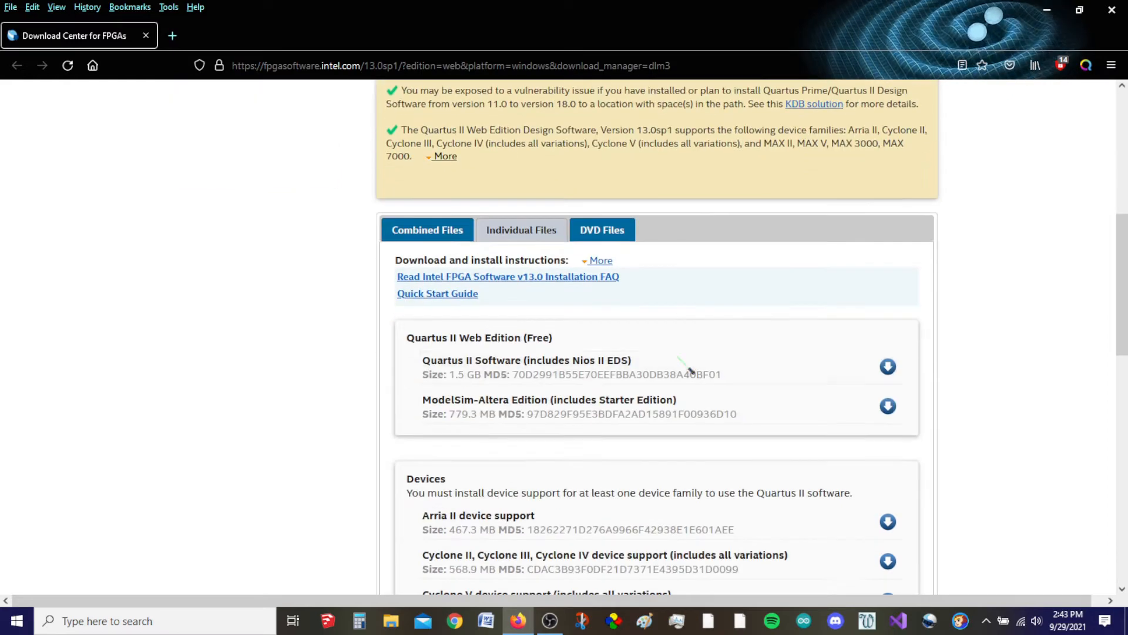
{"action": "scroll", "coordinate": [679, 329], "scroll_direction": "down", "scroll_amount": 4}
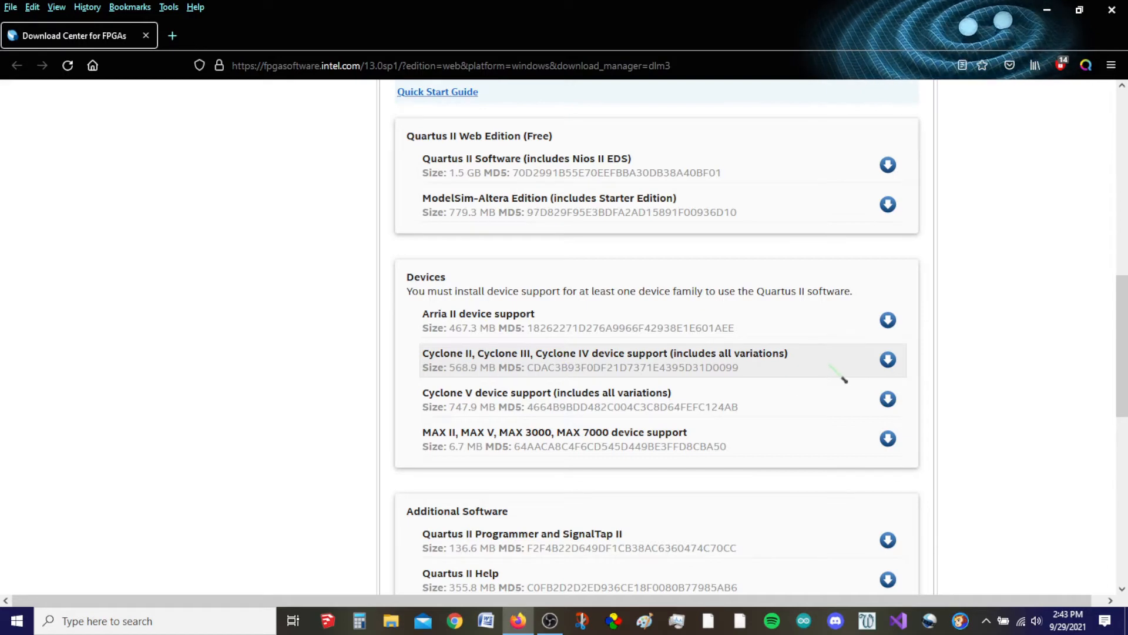
{"action": "left_click", "coordinate": [888, 165]}
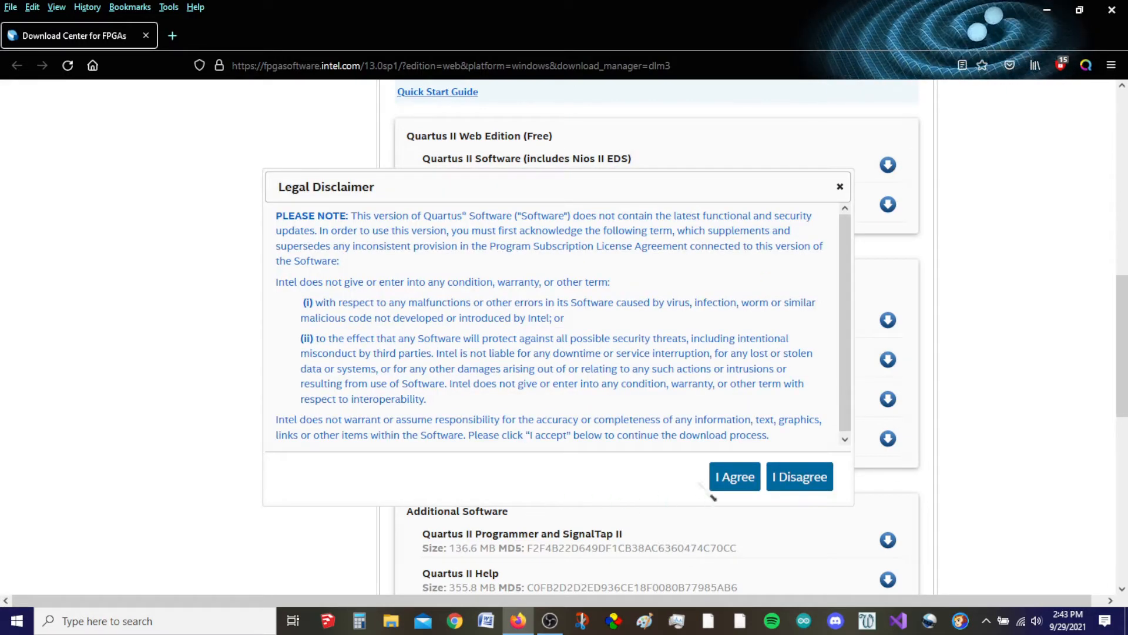
{"action": "left_click", "coordinate": [733, 484]}
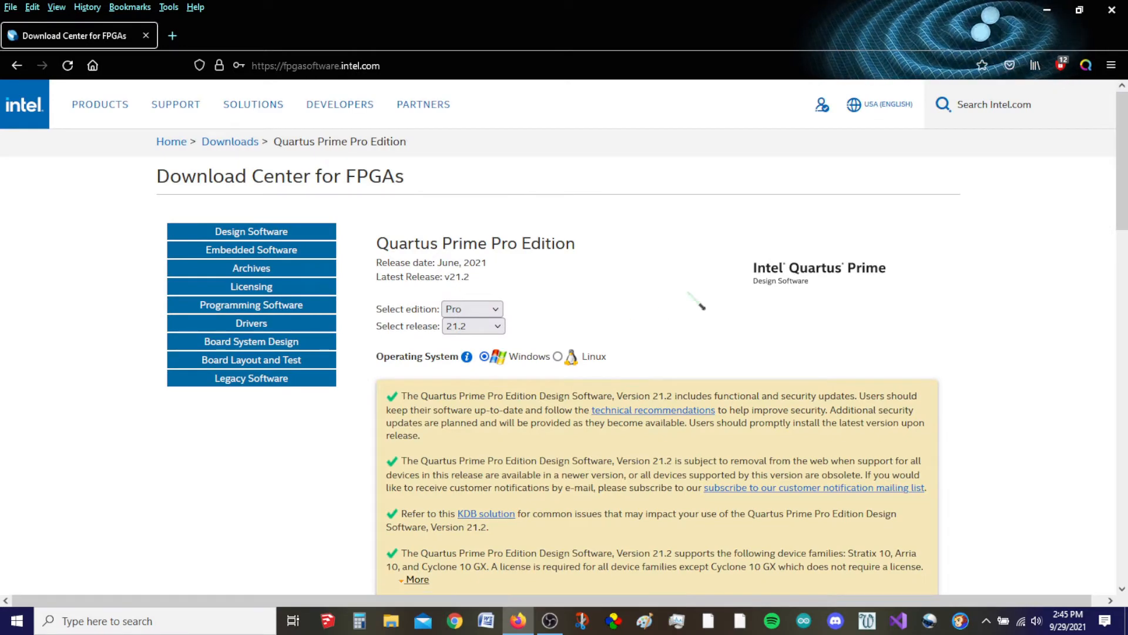
Step: Switch the Quartus Prime download page to the Lite edition
{"action": "scroll", "coordinate": [697, 302], "scroll_direction": "down", "scroll_amount": 3}
{"action": "scroll", "coordinate": [708, 291], "scroll_direction": "up", "scroll_amount": 3}
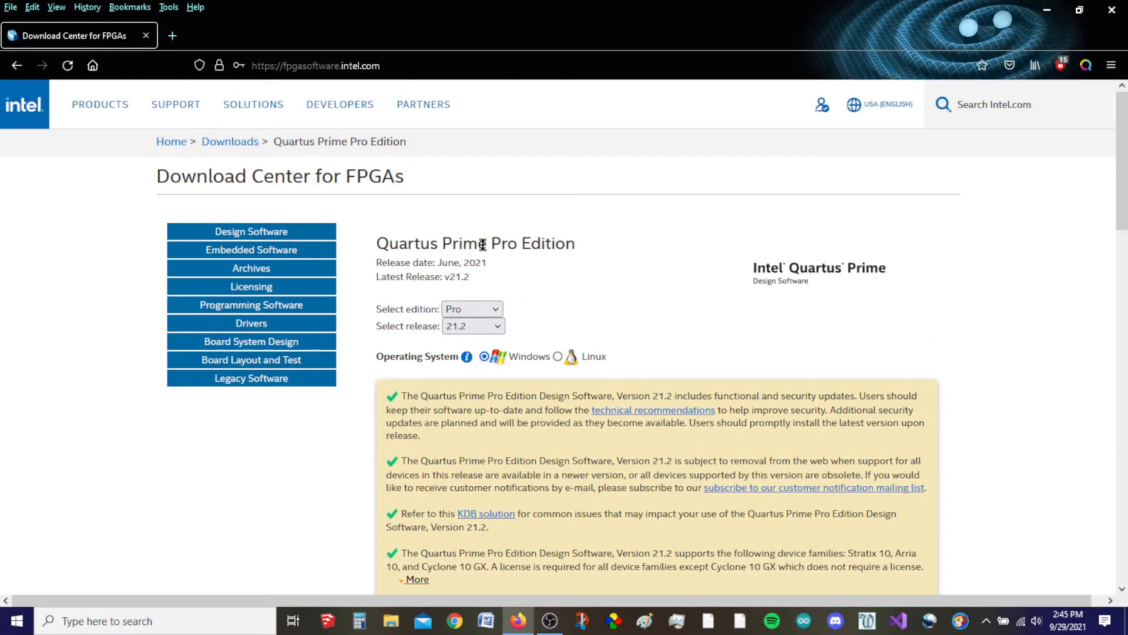
{"action": "scroll", "coordinate": [752, 262], "scroll_direction": "down", "scroll_amount": 6}
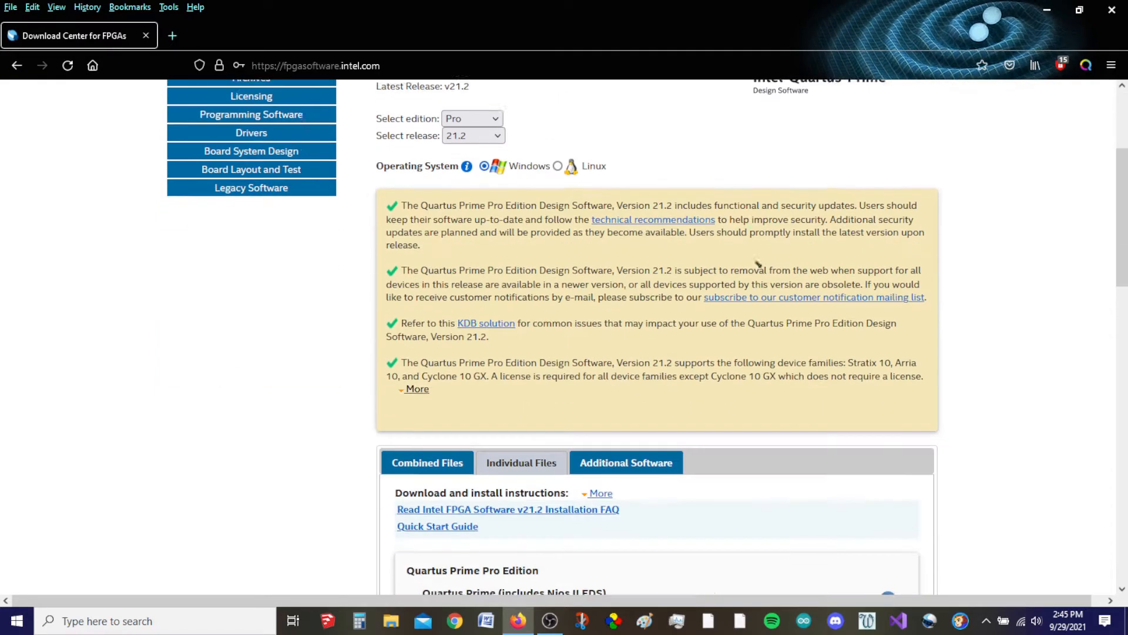
{"action": "scroll", "coordinate": [763, 287], "scroll_direction": "up", "scroll_amount": 6}
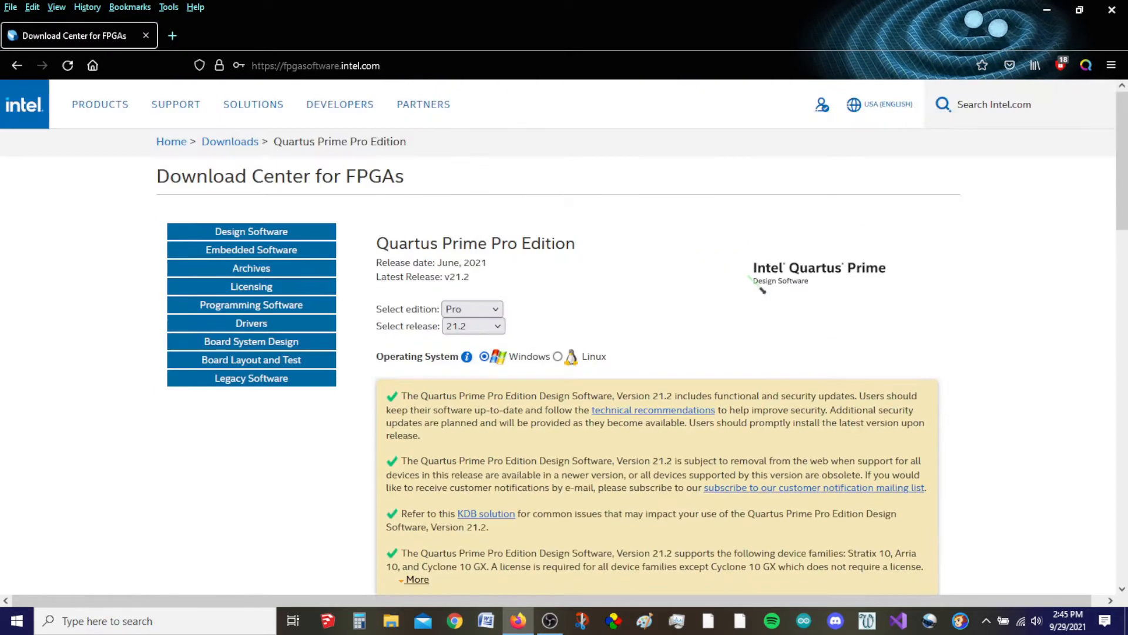
{"action": "left_click", "coordinate": [488, 310]}
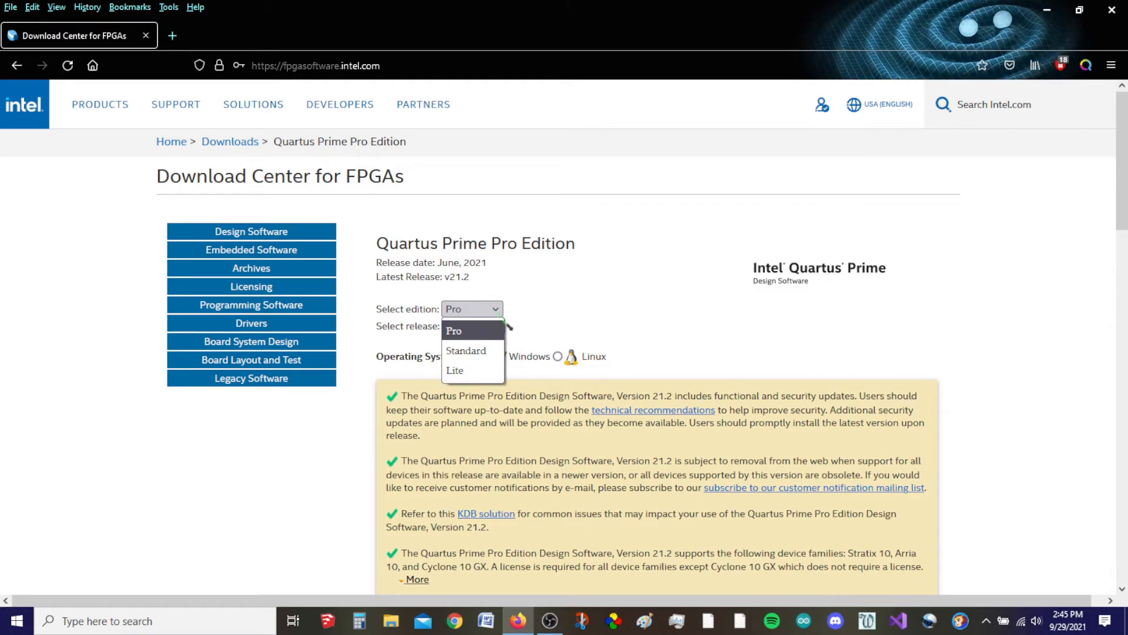
{"action": "left_click", "coordinate": [492, 369]}
Step: Choose release 13.0sp1 for the download page
{"action": "left_click", "coordinate": [488, 327]}
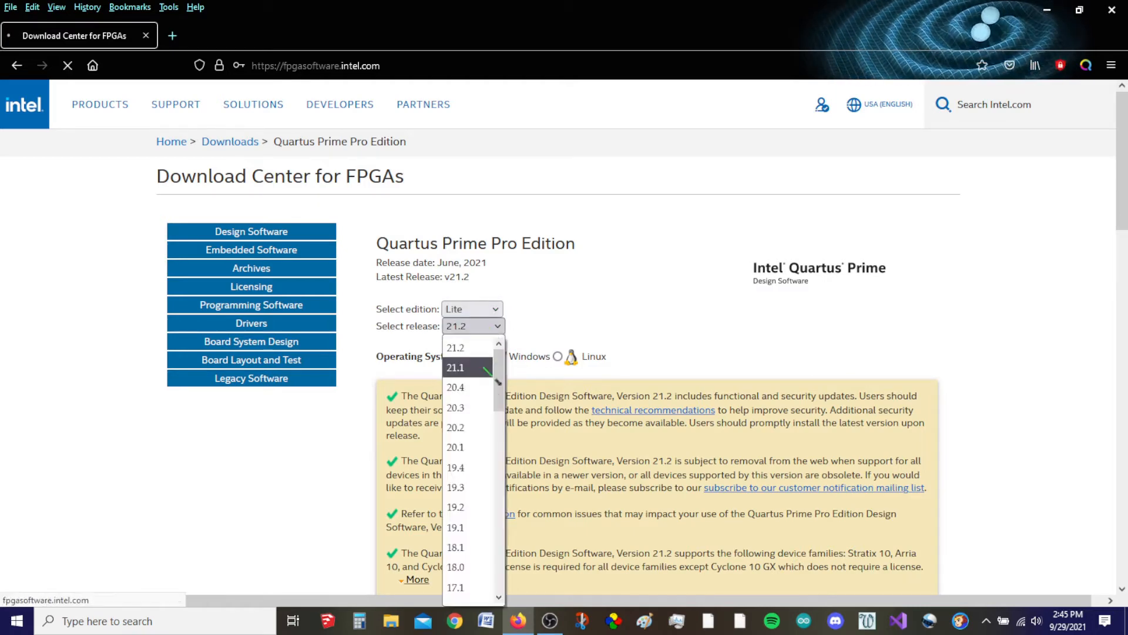
{"action": "left_click", "coordinate": [477, 417]}
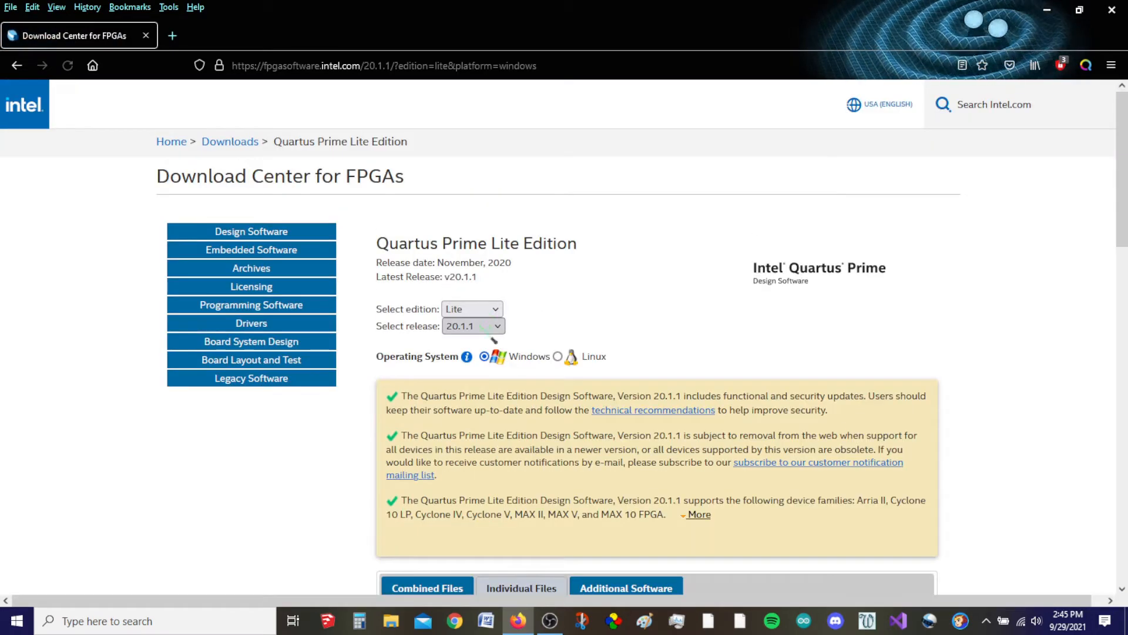
{"action": "left_click", "coordinate": [493, 327]}
{"action": "scroll", "coordinate": [489, 382], "scroll_direction": "down", "scroll_amount": 3}
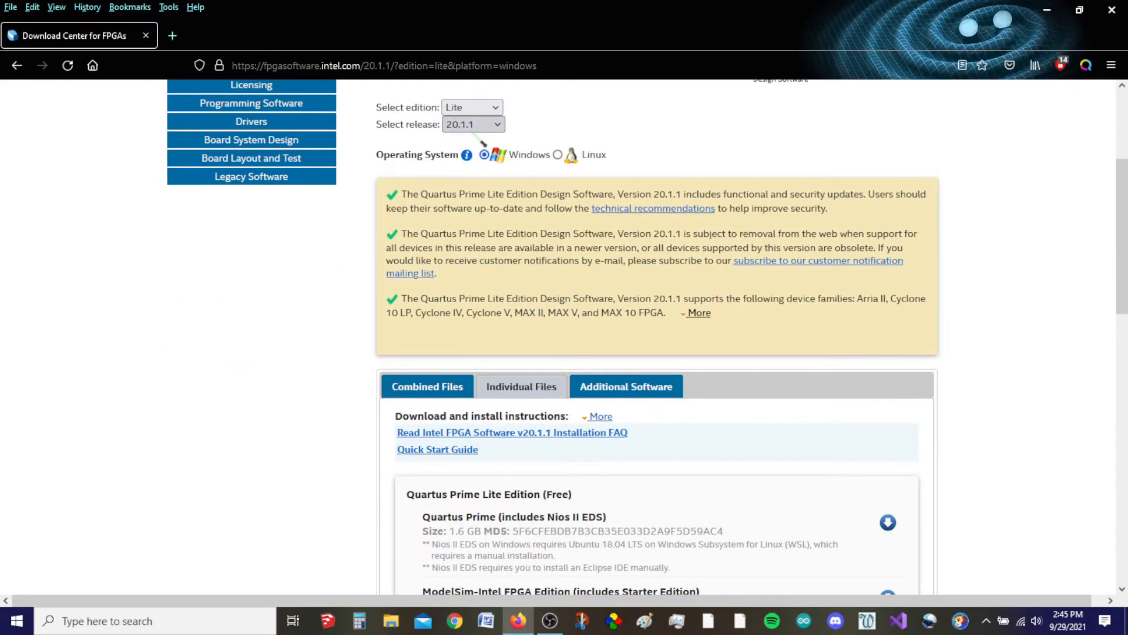
{"action": "left_click", "coordinate": [481, 124]}
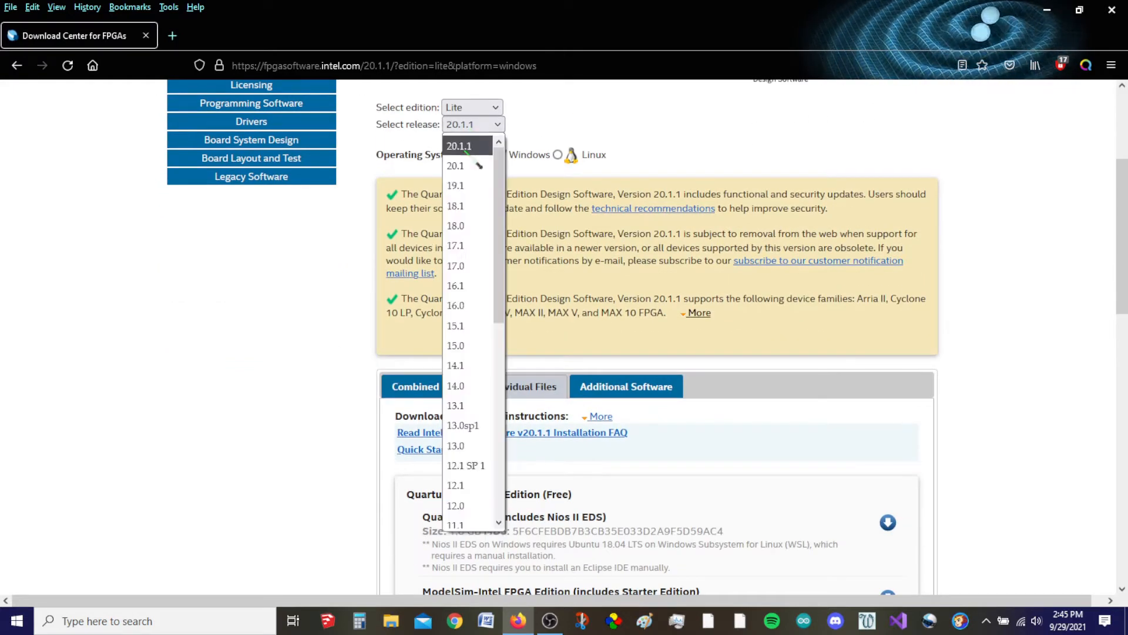
{"action": "left_click", "coordinate": [470, 426]}
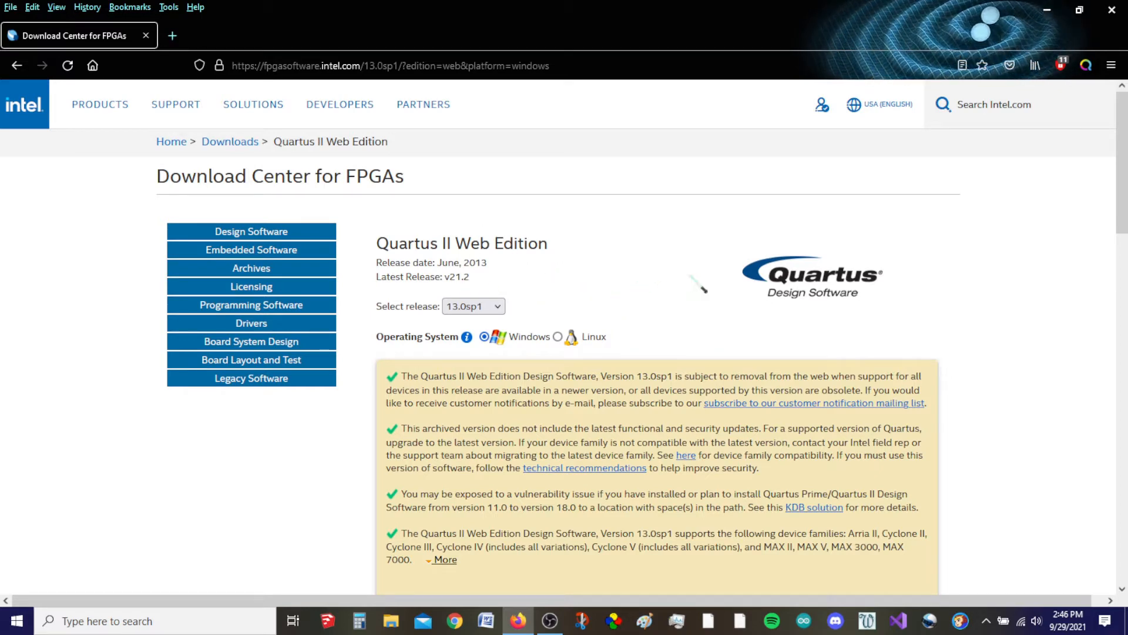
Step: Download Quartus II Software (includes Nios II EDS) from the individual files, accepting the legal disclaimer and saving QuartusSetupWeb-13.0.1.232.exe
{"action": "scroll", "coordinate": [704, 289], "scroll_direction": "down", "scroll_amount": 3}
{"action": "scroll", "coordinate": [705, 290], "scroll_direction": "down", "scroll_amount": 3}
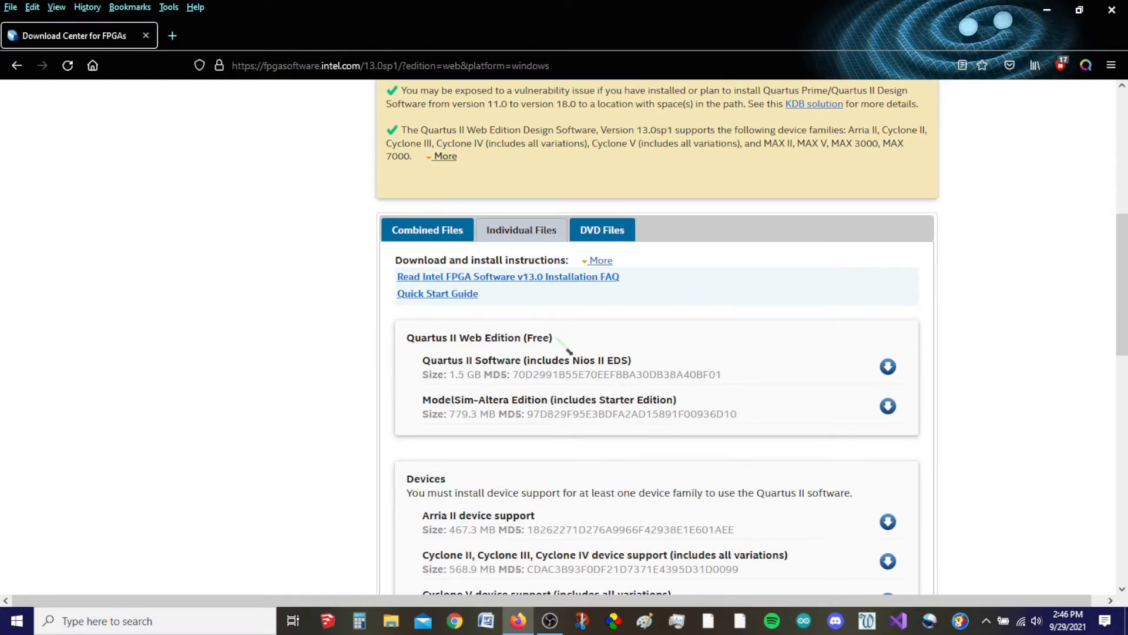
{"action": "left_click_drag", "start_coordinate": [558, 344], "coordinate": [409, 360]}
{"action": "left_click", "coordinate": [672, 398]}
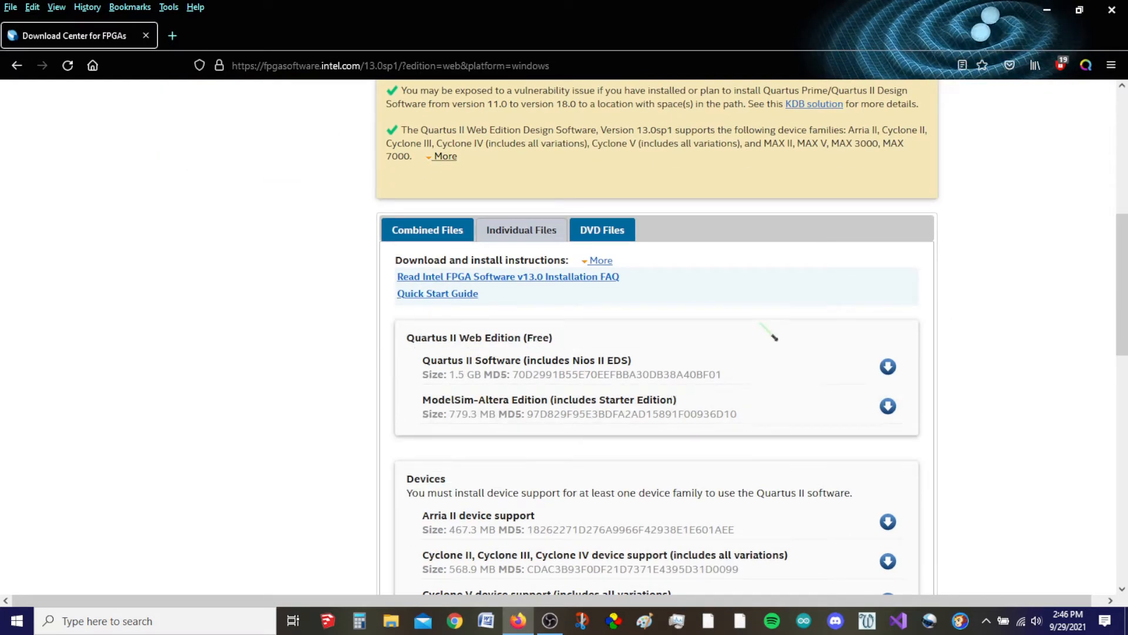
{"action": "scroll", "coordinate": [770, 323], "scroll_direction": "up", "scroll_amount": 6}
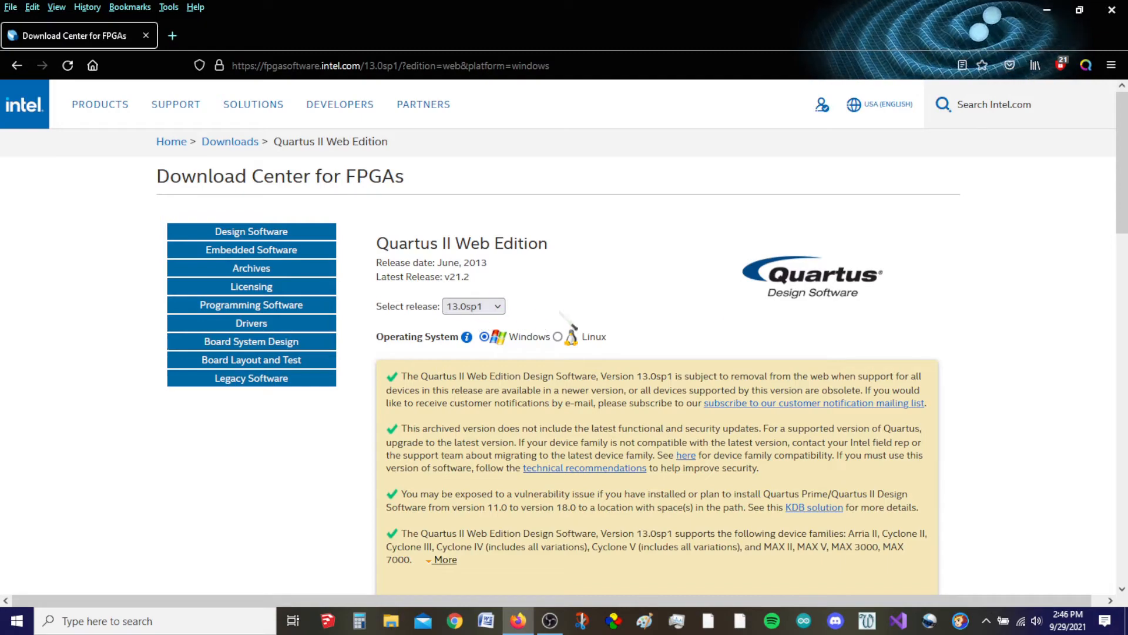
{"action": "scroll", "coordinate": [826, 351], "scroll_direction": "down", "scroll_amount": 10}
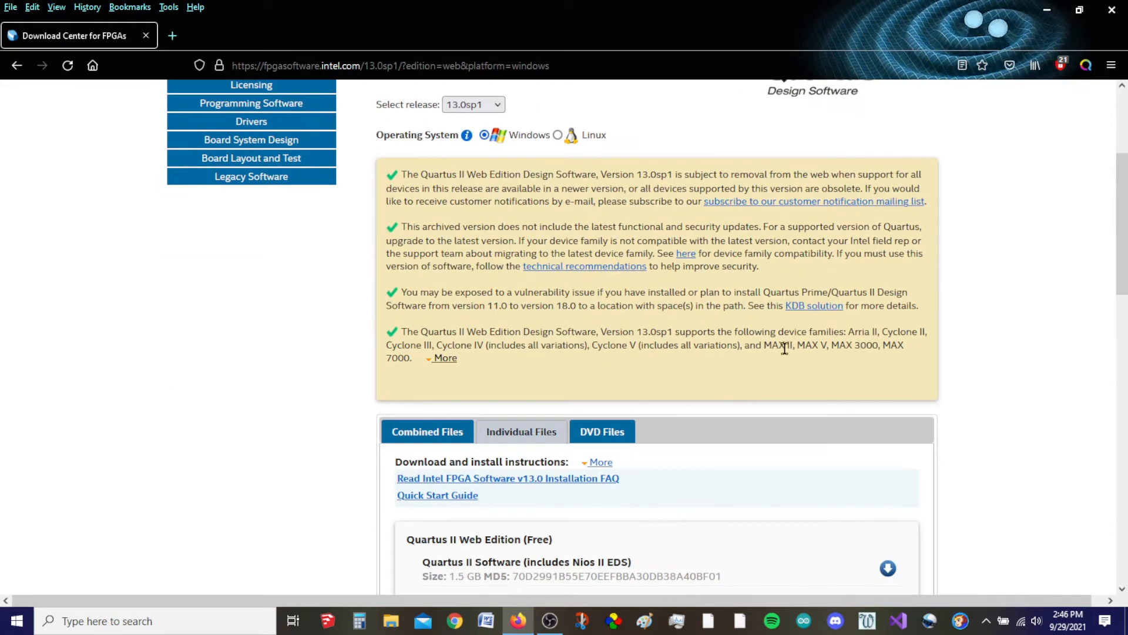
{"action": "scroll", "coordinate": [776, 359], "scroll_direction": "up", "scroll_amount": 4}
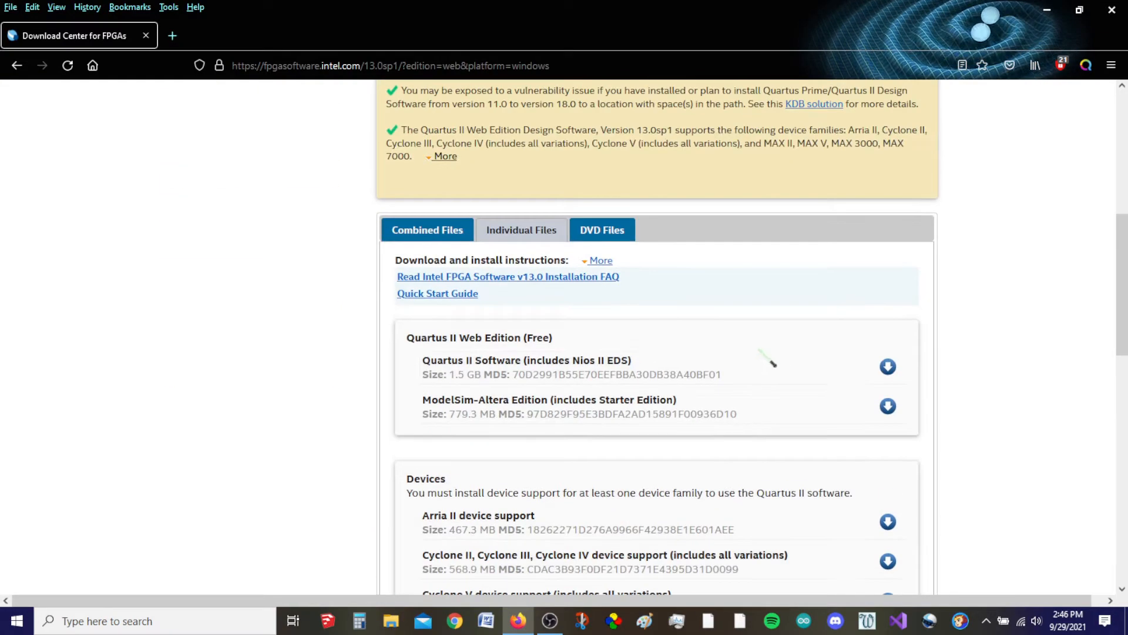
{"action": "left_click", "coordinate": [891, 370]}
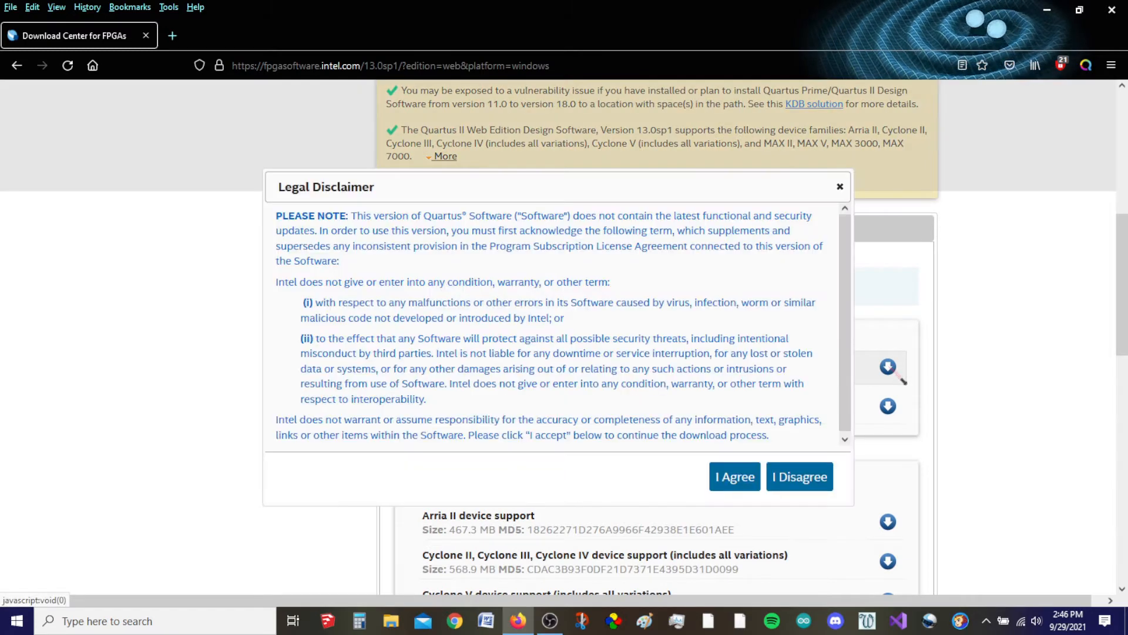
{"action": "left_click", "coordinate": [756, 485]}
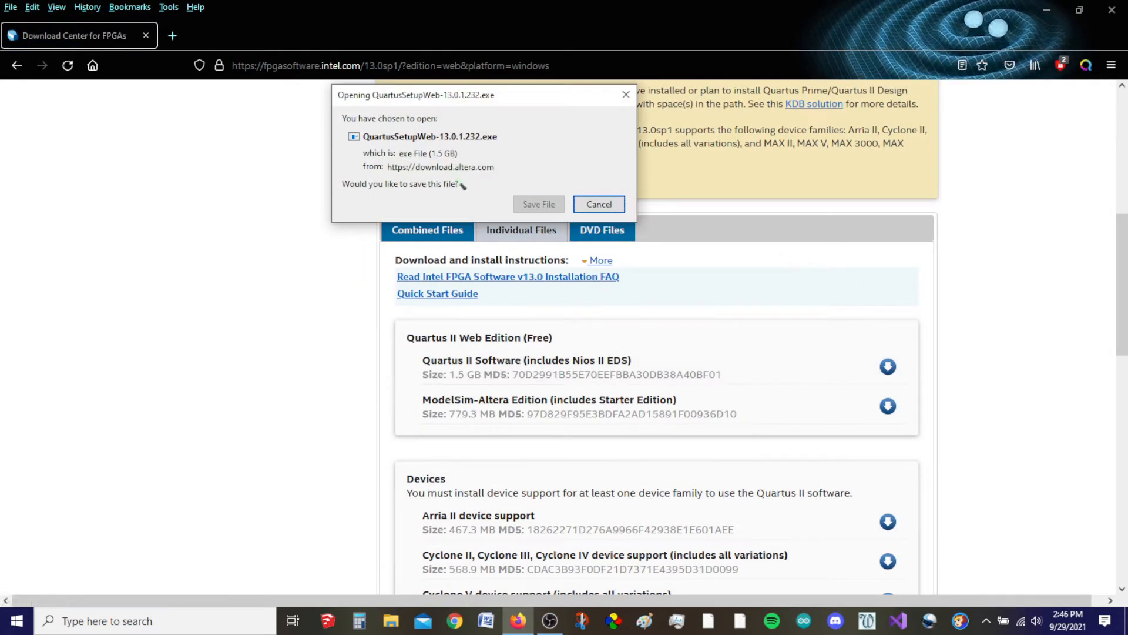
{"action": "left_click", "coordinate": [541, 207]}
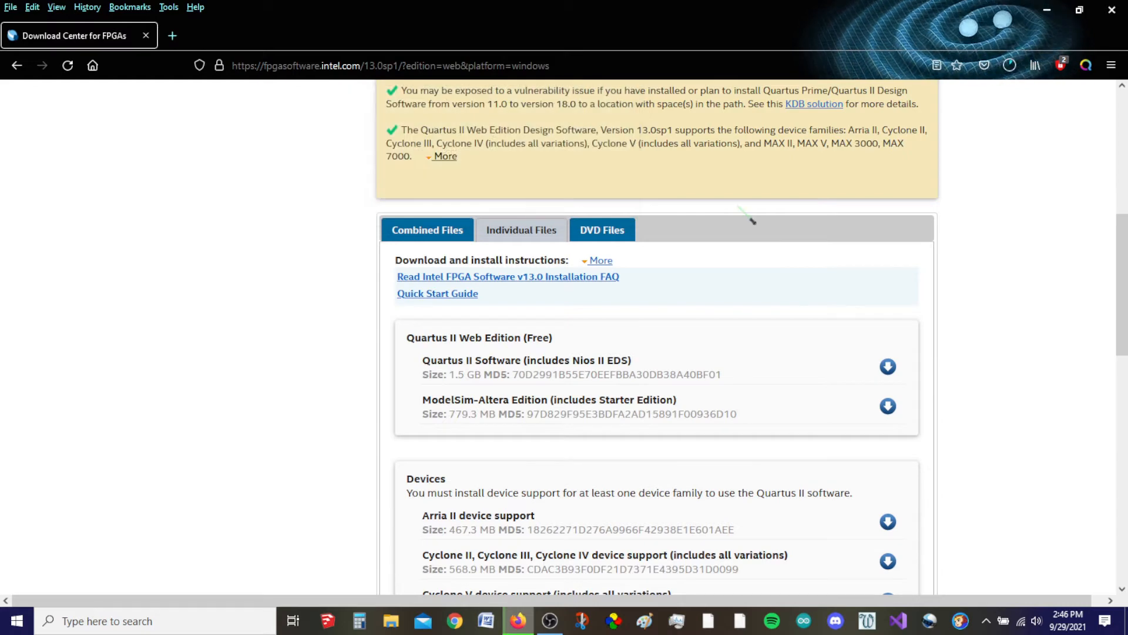
Step: Download ModelSim-Altera Edition (includes Starter Edition), accepting the legal disclaimer and saving ModelSimSetup-13.0.1.232.exe
{"action": "left_click", "coordinate": [888, 406]}
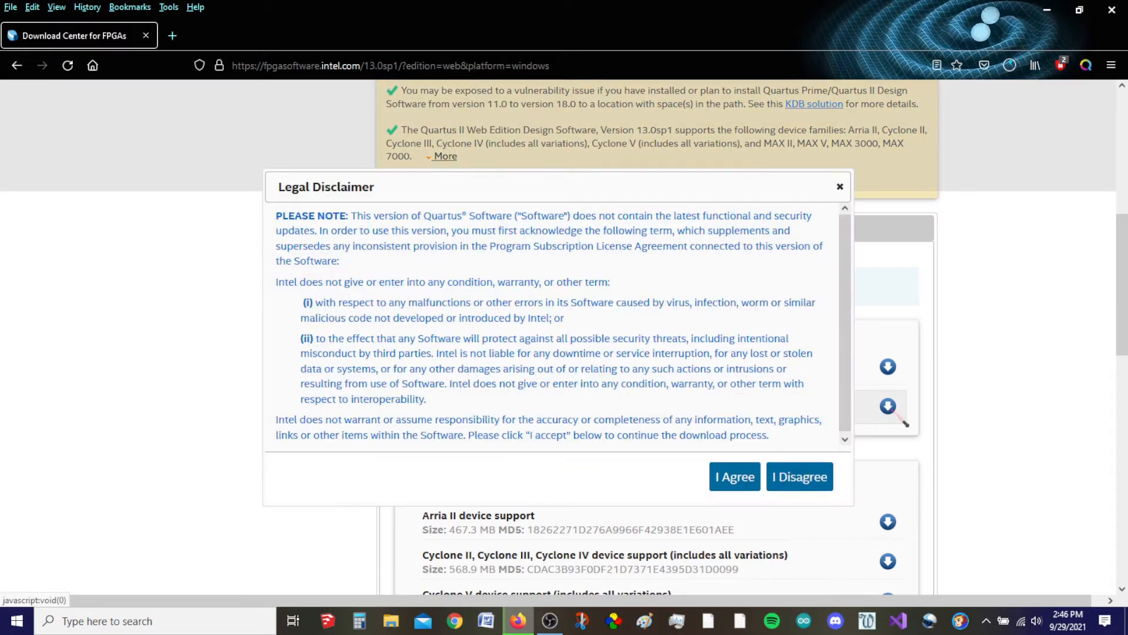
{"action": "left_click", "coordinate": [741, 476]}
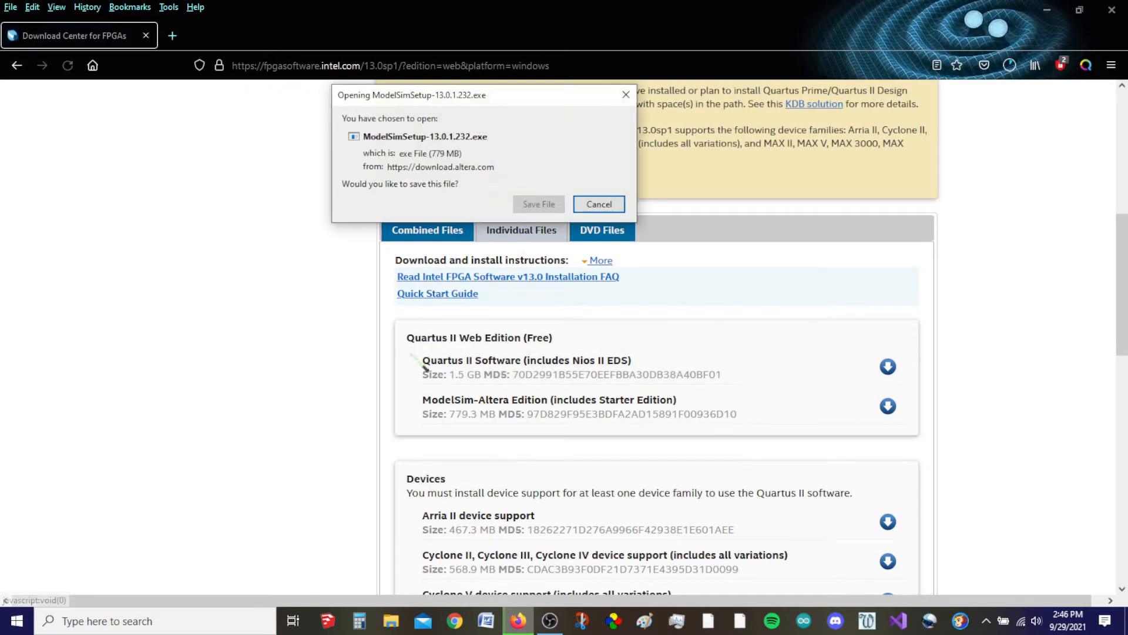
{"action": "left_click", "coordinate": [538, 203]}
Step: Download the Cyclone II, Cyclone III, Cyclone IV device support, accepting the legal disclaimer and saving the cyclone_web-13.0.1.232.qdz file
{"action": "scroll", "coordinate": [764, 346], "scroll_direction": "down", "scroll_amount": 3}
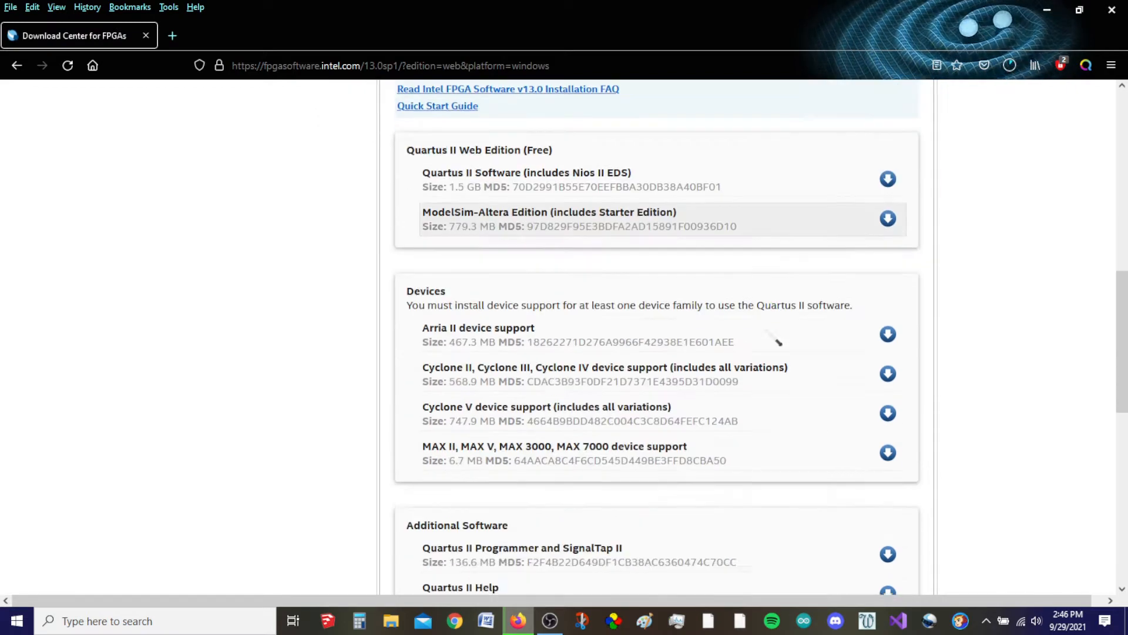
{"action": "left_click", "coordinate": [893, 363]}
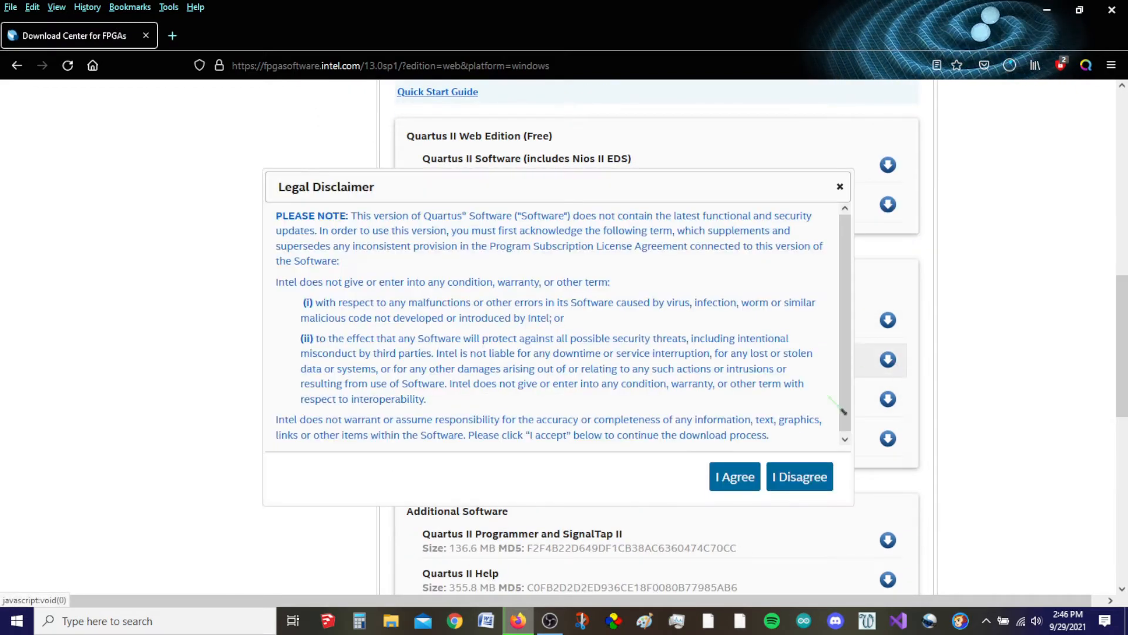
{"action": "left_click", "coordinate": [738, 476]}
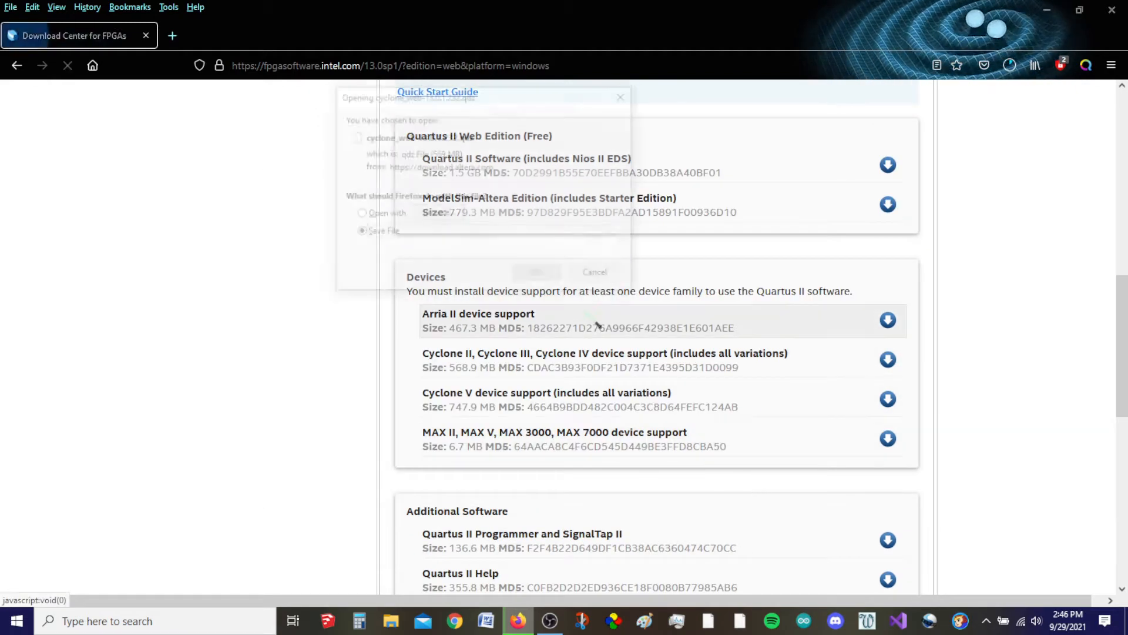
{"action": "left_click", "coordinate": [549, 282]}
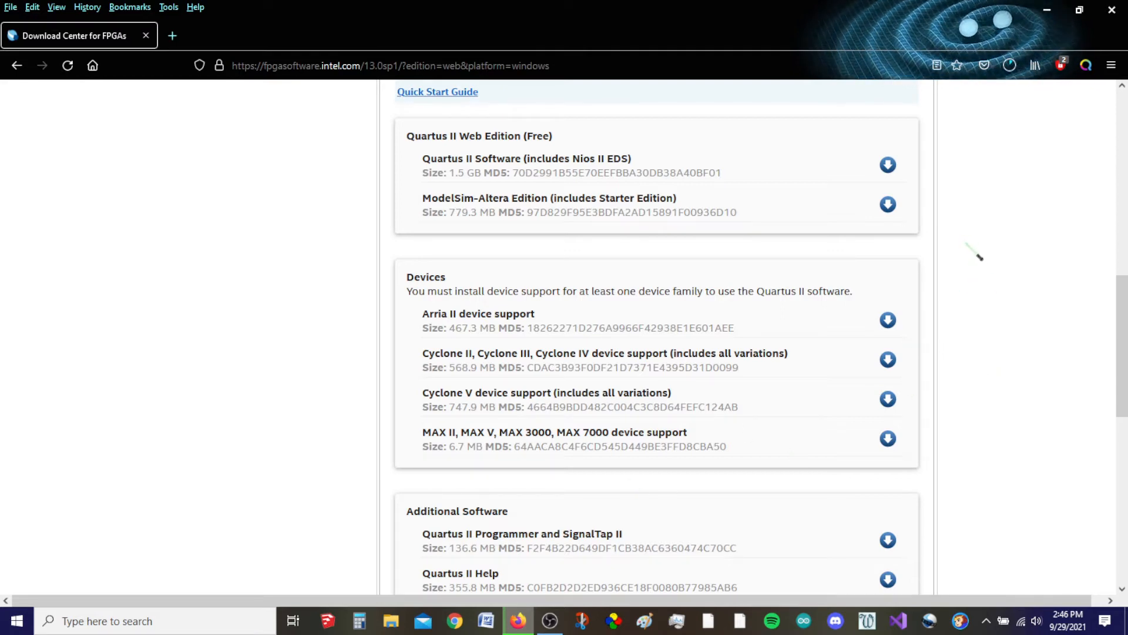
Step: Check the progress of the three downloads in the browser's full download list and close the list
{"action": "left_click", "coordinate": [1010, 65]}
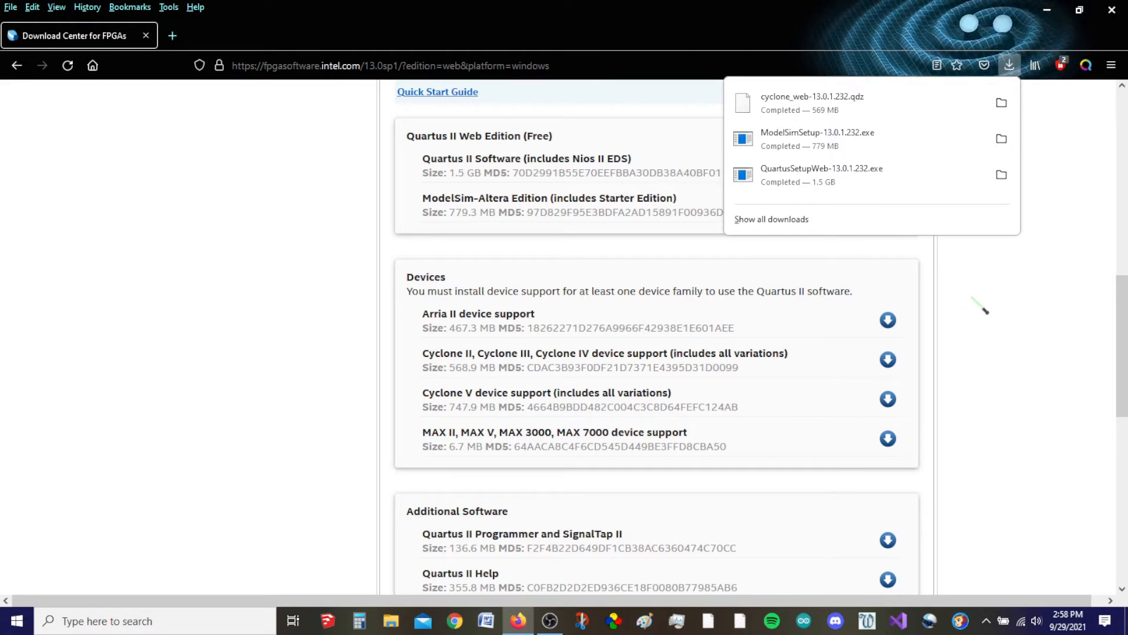
{"action": "left_click", "coordinate": [808, 229]}
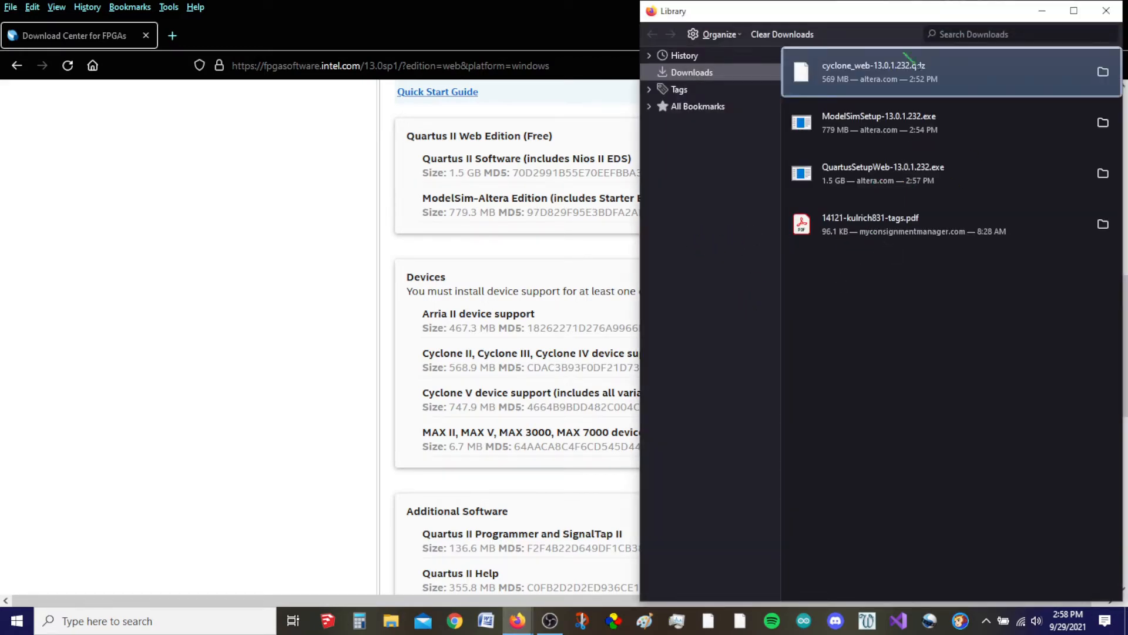
{"action": "left_click_drag", "start_coordinate": [908, 12], "coordinate": [645, 21]}
{"action": "left_click", "coordinate": [844, 19]}
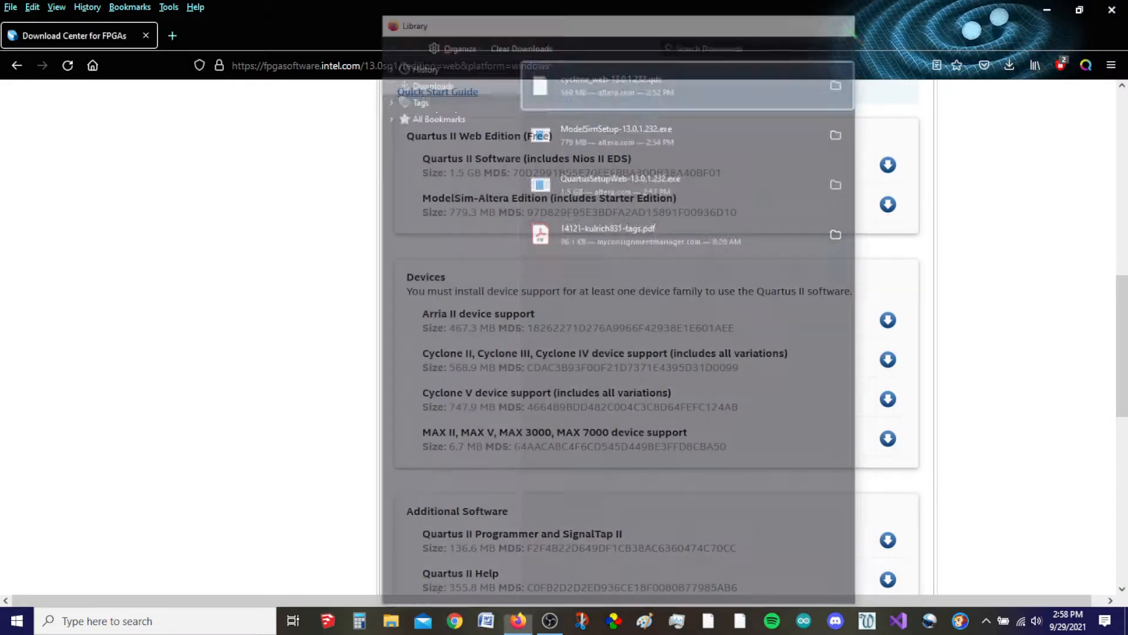
Step: Switch to File Explorer and open the Downloads folder
{"action": "left_click", "coordinate": [391, 621]}
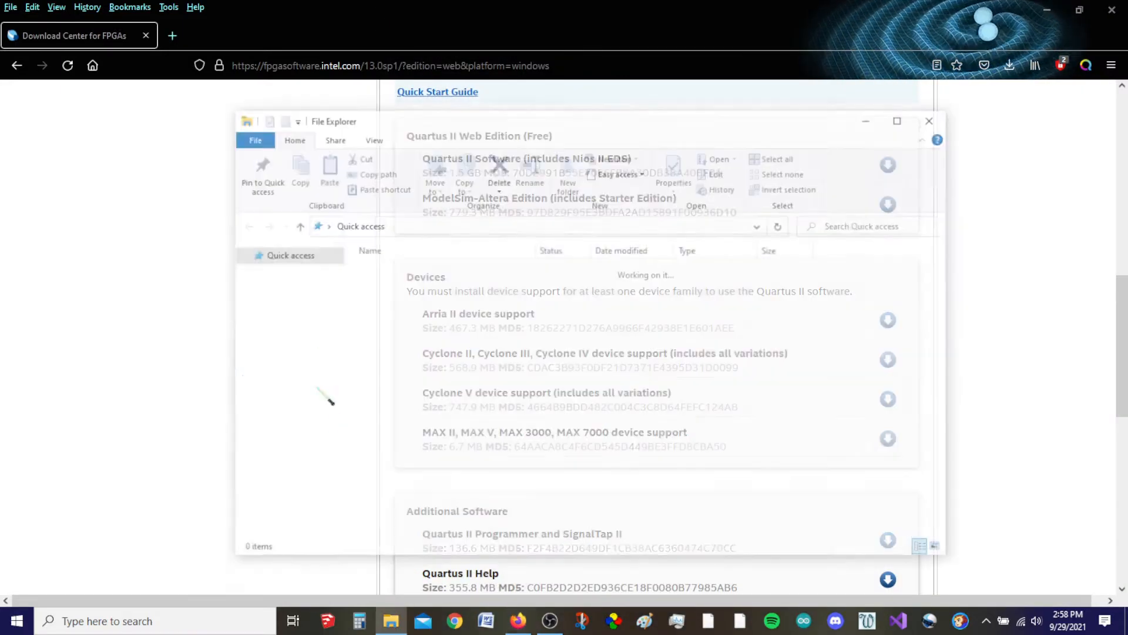
{"action": "left_click", "coordinate": [288, 313]}
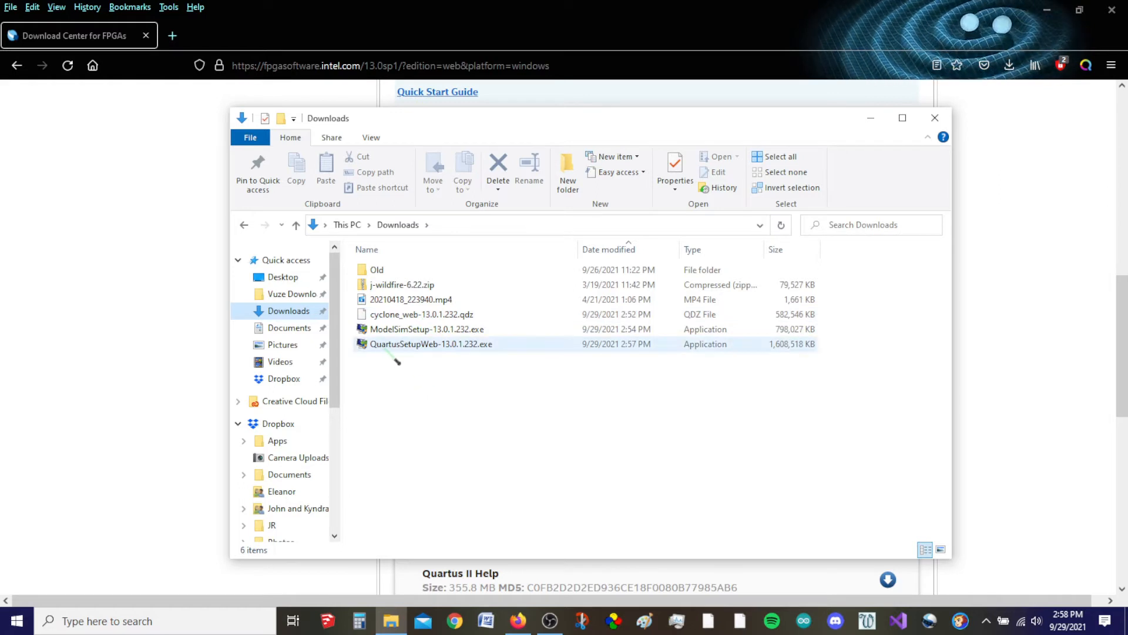
Step: Run QuartusSetupWeb-13.0.1.232.exe from the Downloads folder and accept the license agreement in the setup wizard
{"action": "double_click", "coordinate": [454, 356]}
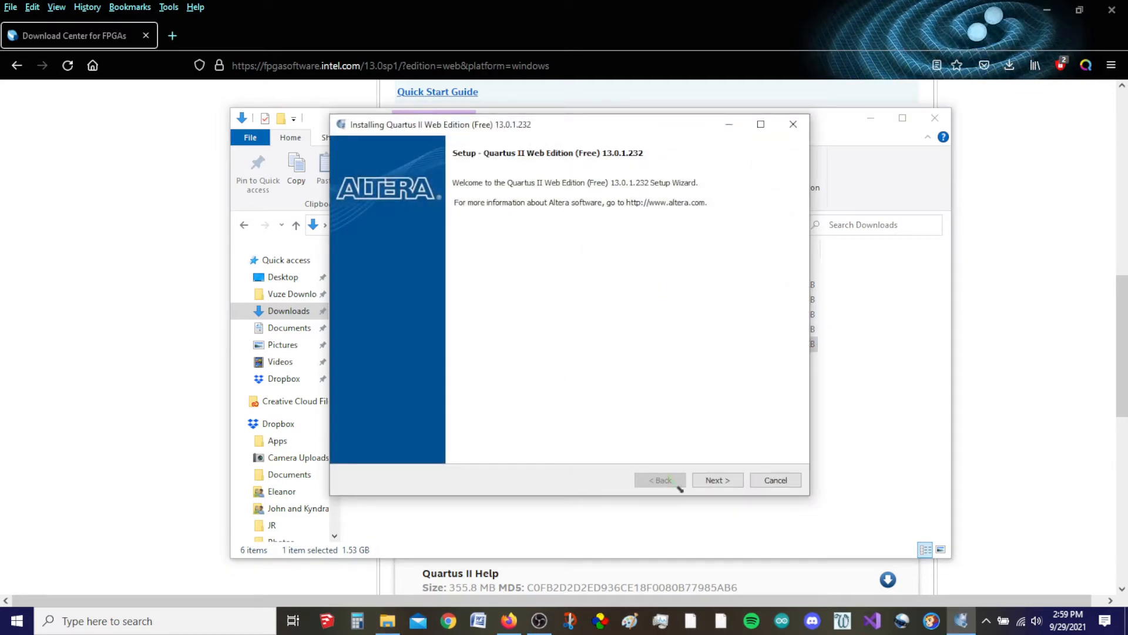
{"action": "left_click", "coordinate": [739, 491]}
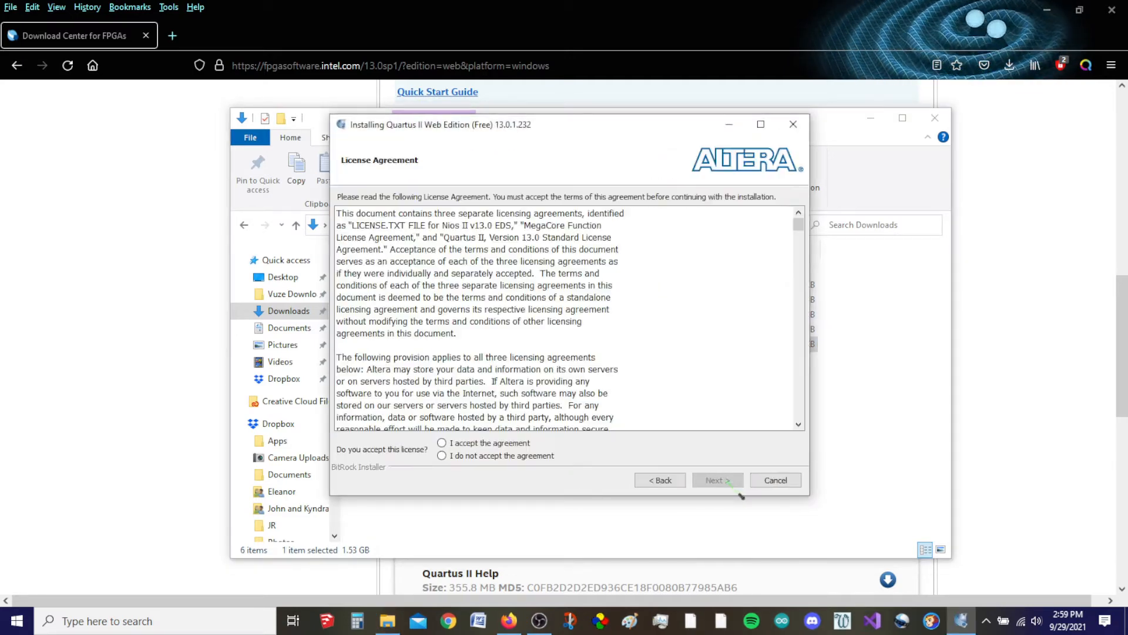
{"action": "left_click", "coordinate": [462, 448]}
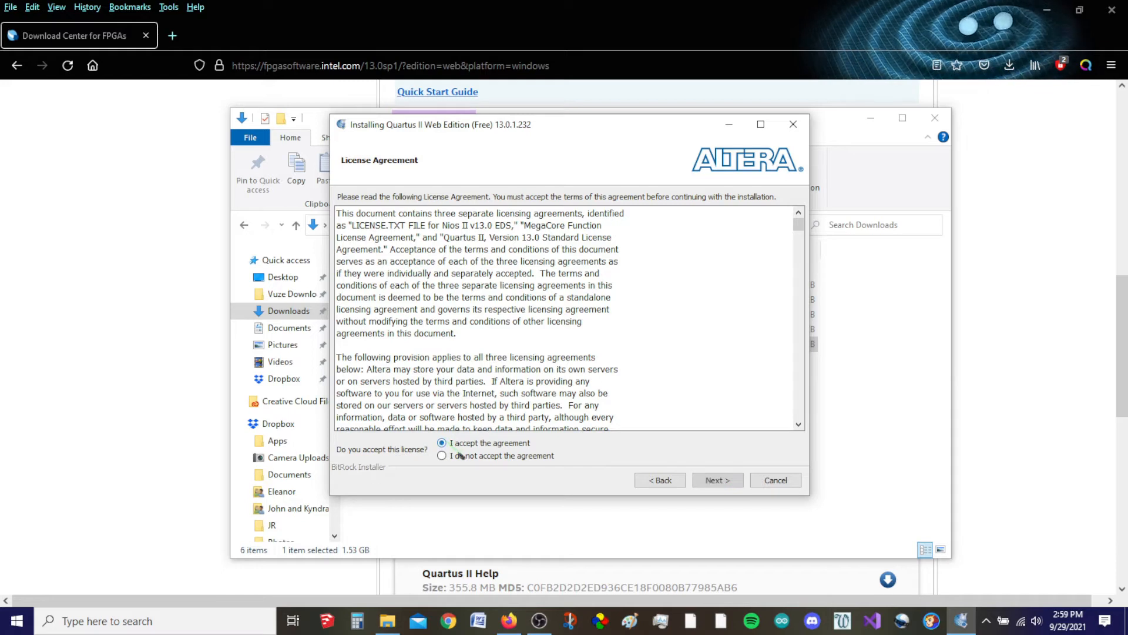
{"action": "left_click", "coordinate": [718, 485]}
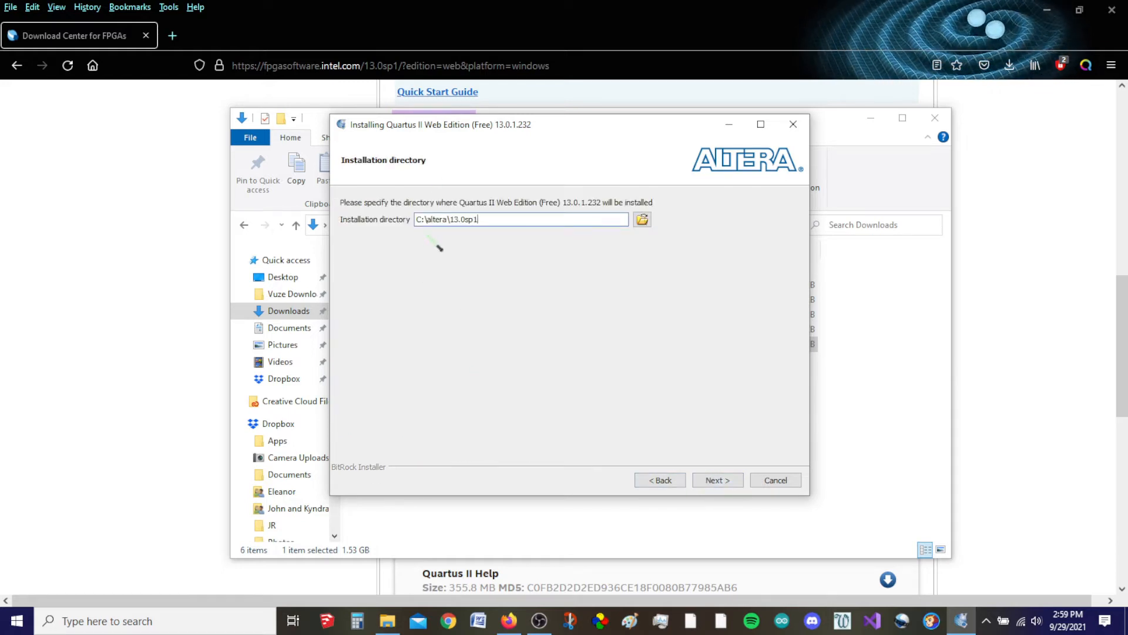
Step: Install Quartus II in C:\altera\13.0sp1 with 64-bit support, Cyclone II/III/IV devices and ModelSim-Altera Starter Edition, and finish setup with desktop shortcuts enabled
{"action": "left_click", "coordinate": [736, 488]}
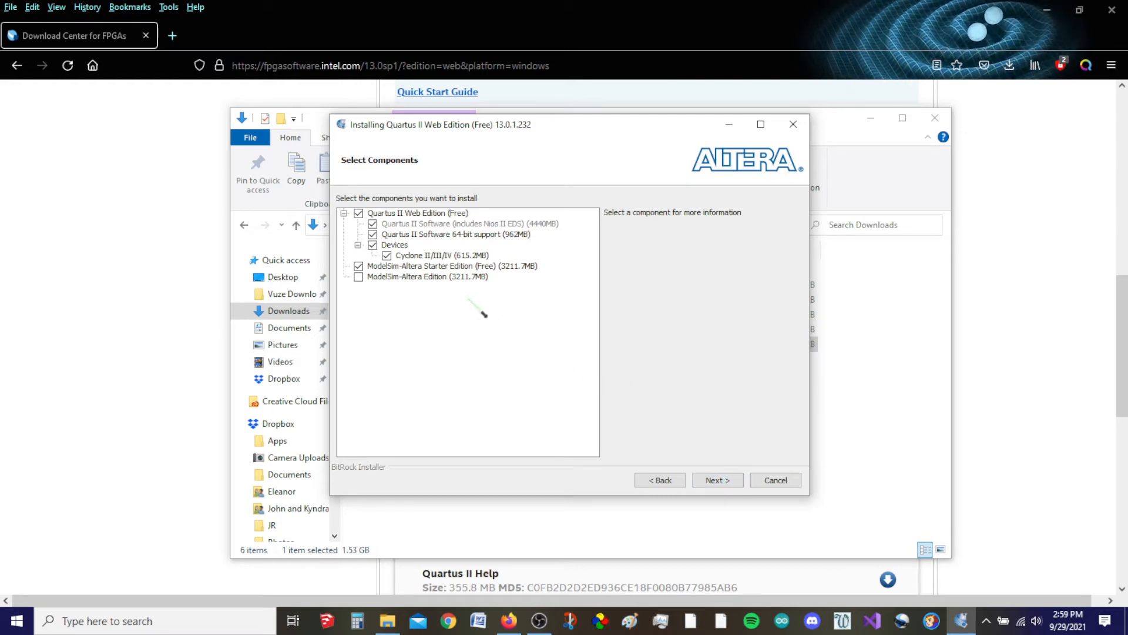
{"action": "left_click", "coordinate": [732, 483]}
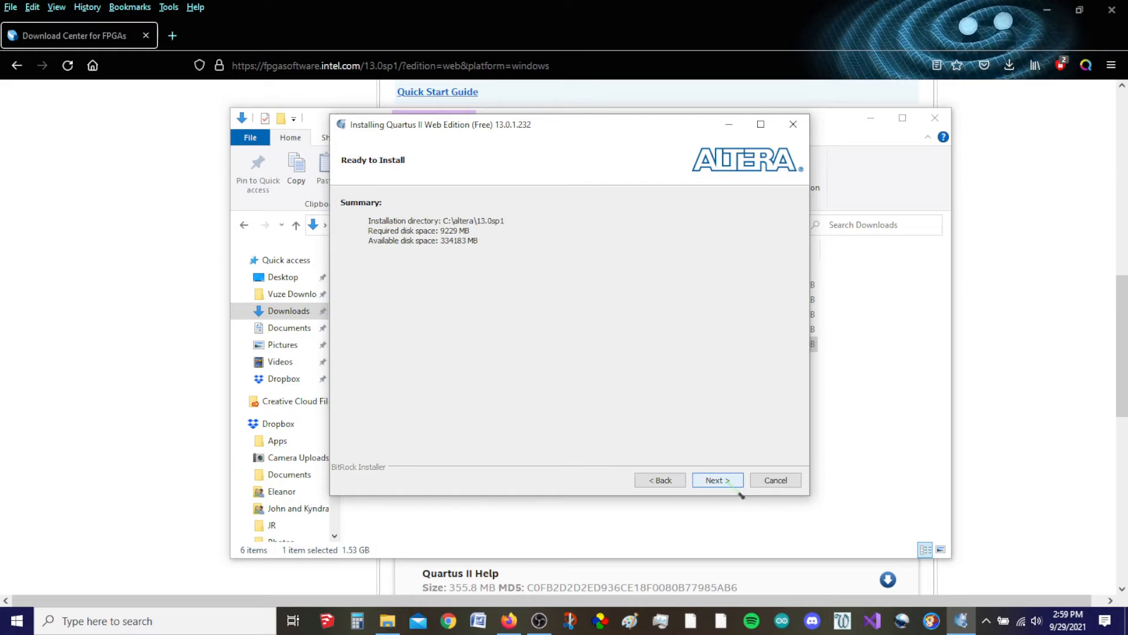
{"action": "left_click", "coordinate": [737, 486]}
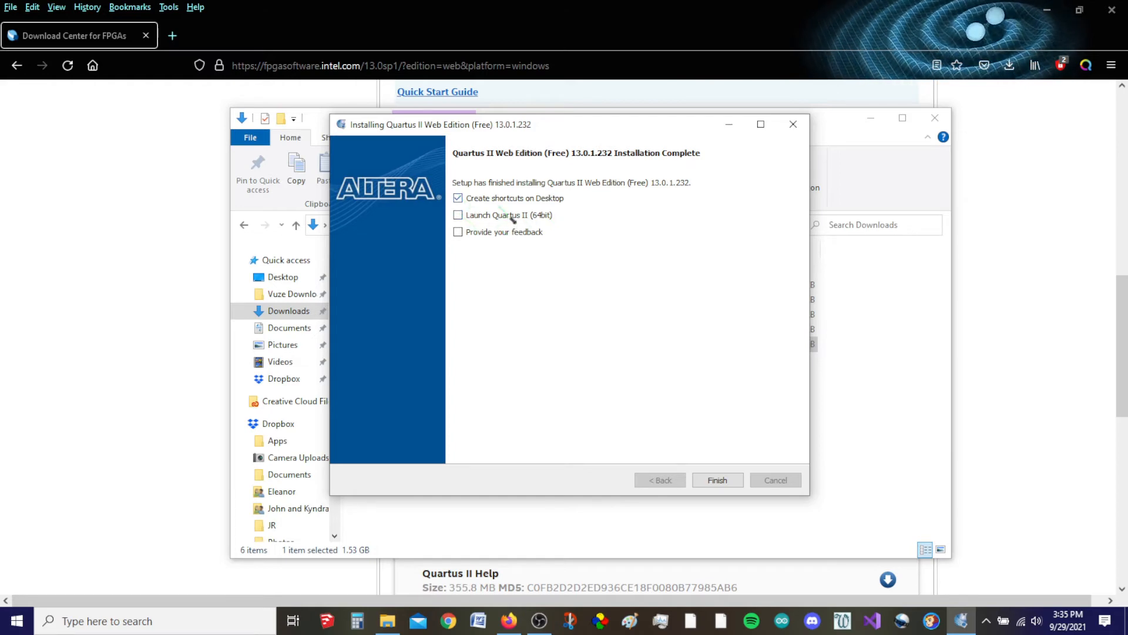
{"action": "left_click", "coordinate": [717, 480]}
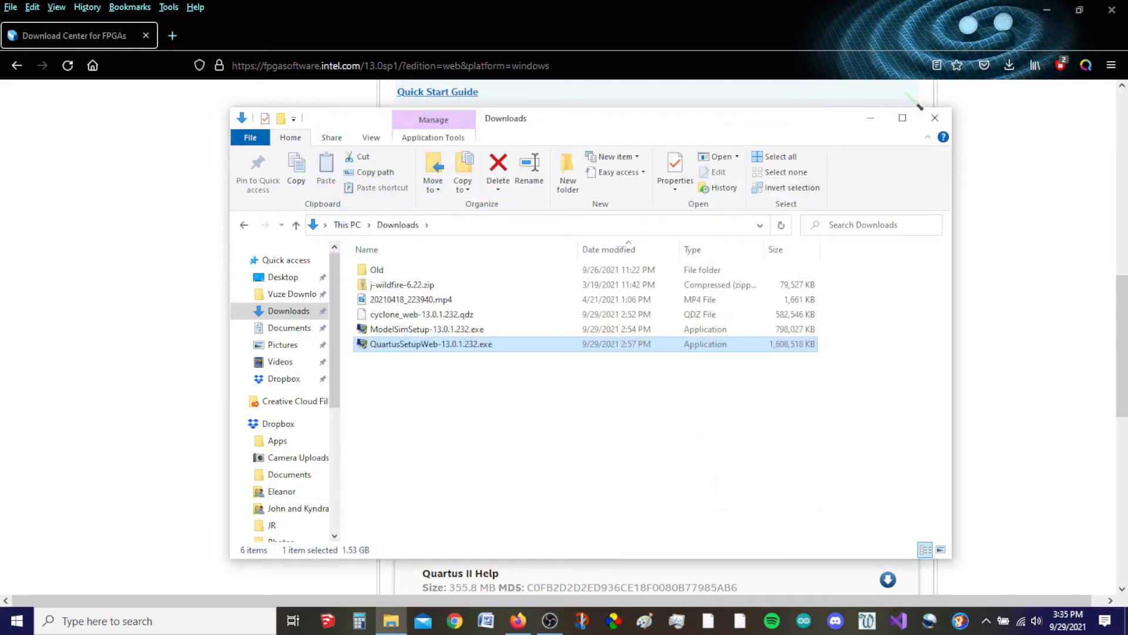
Step: Minimize File Explorer and launch Quartus II 13.0sp1 (32-bit) from the Altera 13.0.1.232 Web Edition program group
{"action": "left_click", "coordinate": [877, 123]}
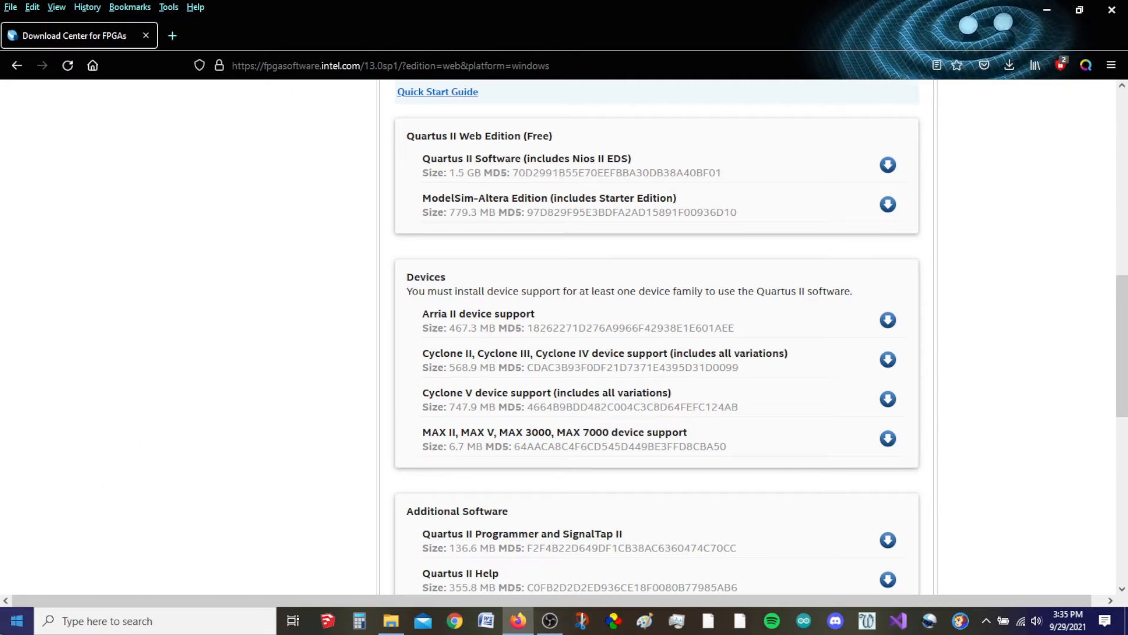
{"action": "left_click", "coordinate": [8, 628]}
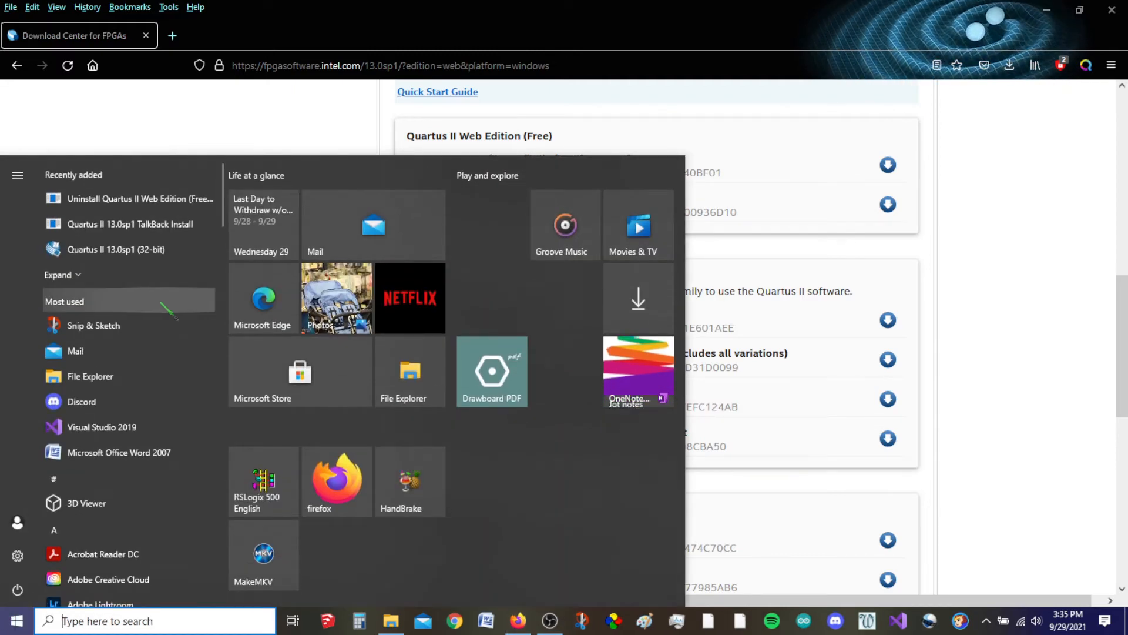
{"action": "scroll", "coordinate": [160, 378], "scroll_direction": "down", "scroll_amount": 5}
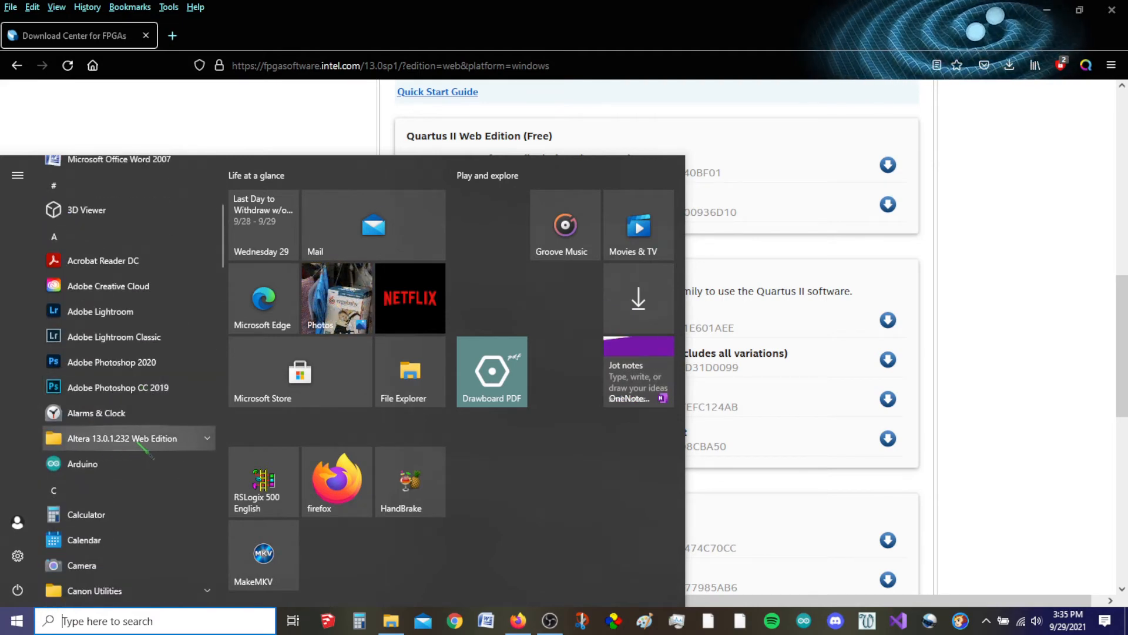
{"action": "left_click", "coordinate": [127, 442]}
{"action": "scroll", "coordinate": [169, 455], "scroll_direction": "down", "scroll_amount": 5}
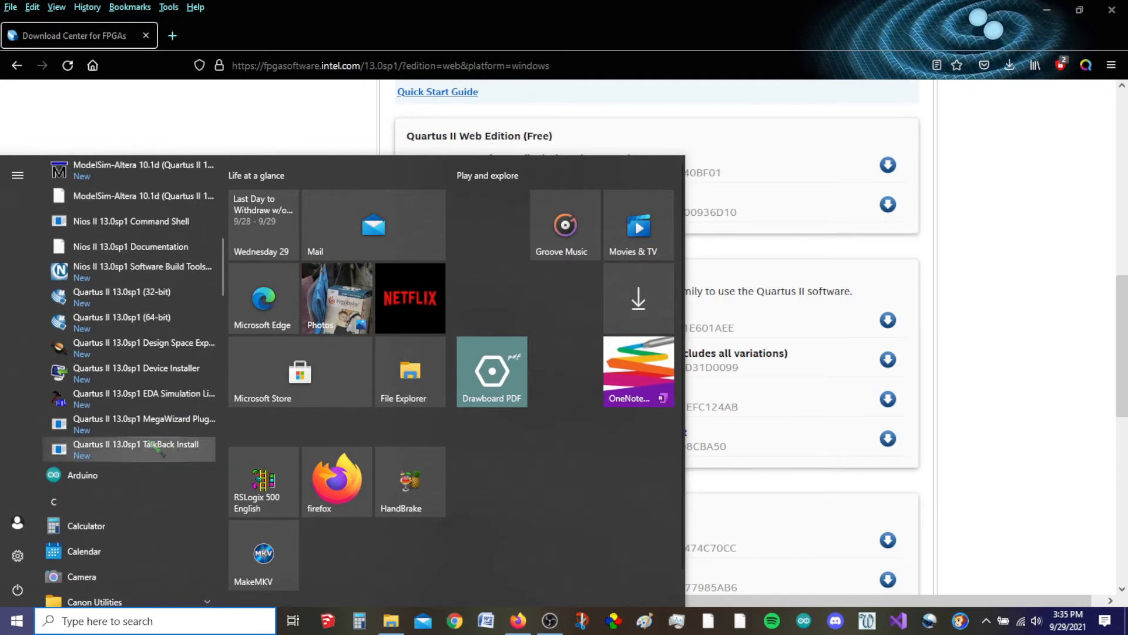
{"action": "left_click", "coordinate": [154, 298]}
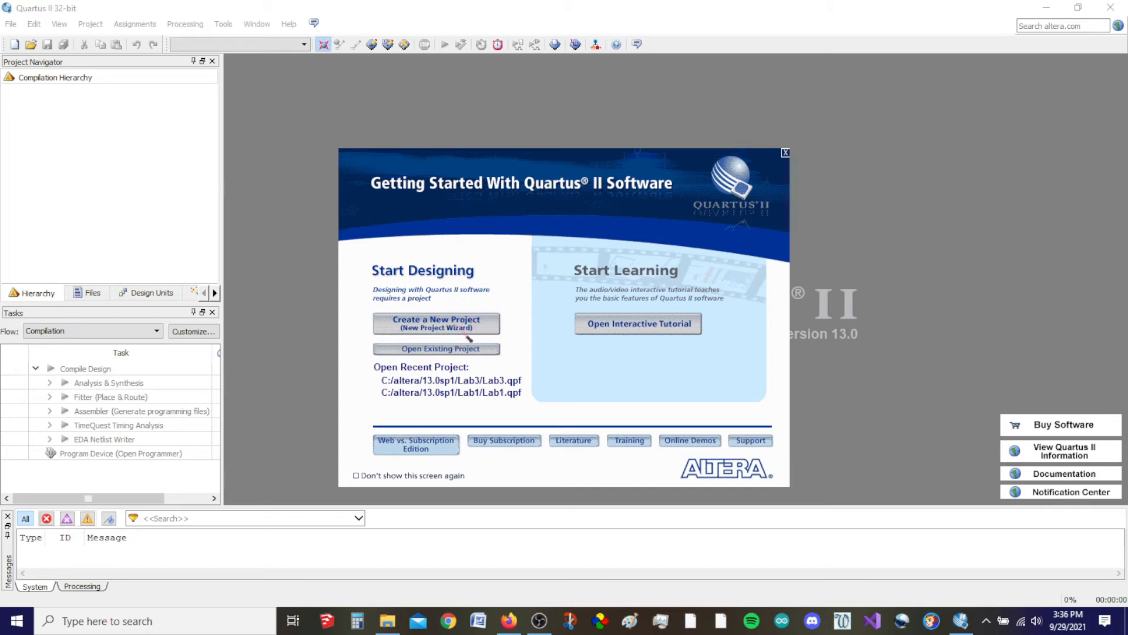
Step: Start the New Project Wizard and browse to C:\EECT112 for the working directory
{"action": "left_click", "coordinate": [455, 327]}
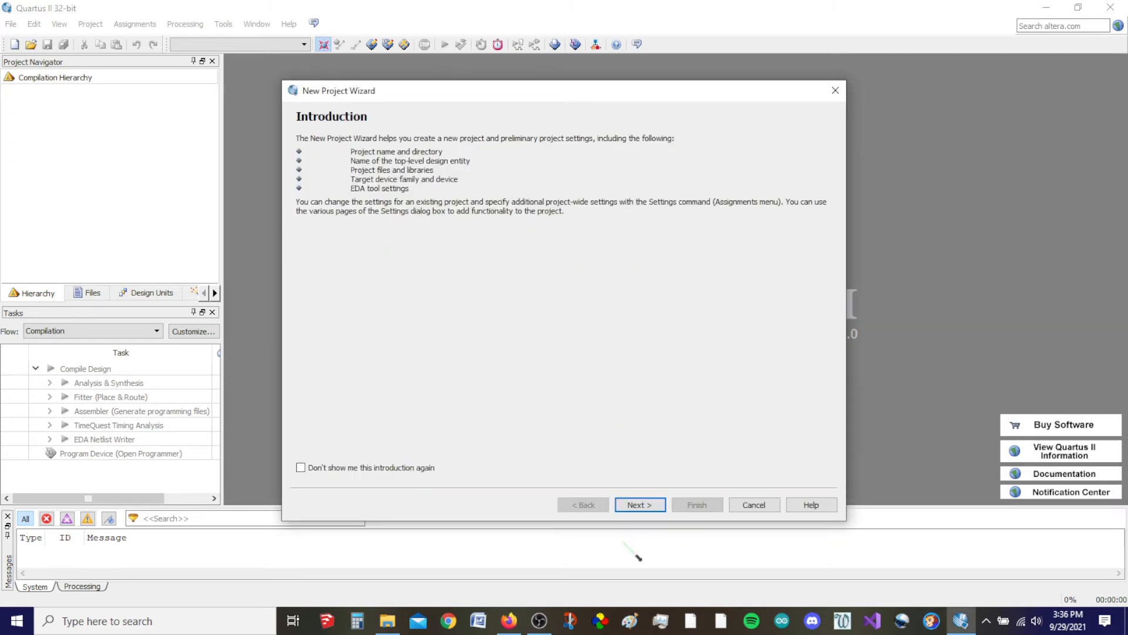
{"action": "left_click", "coordinate": [640, 505]}
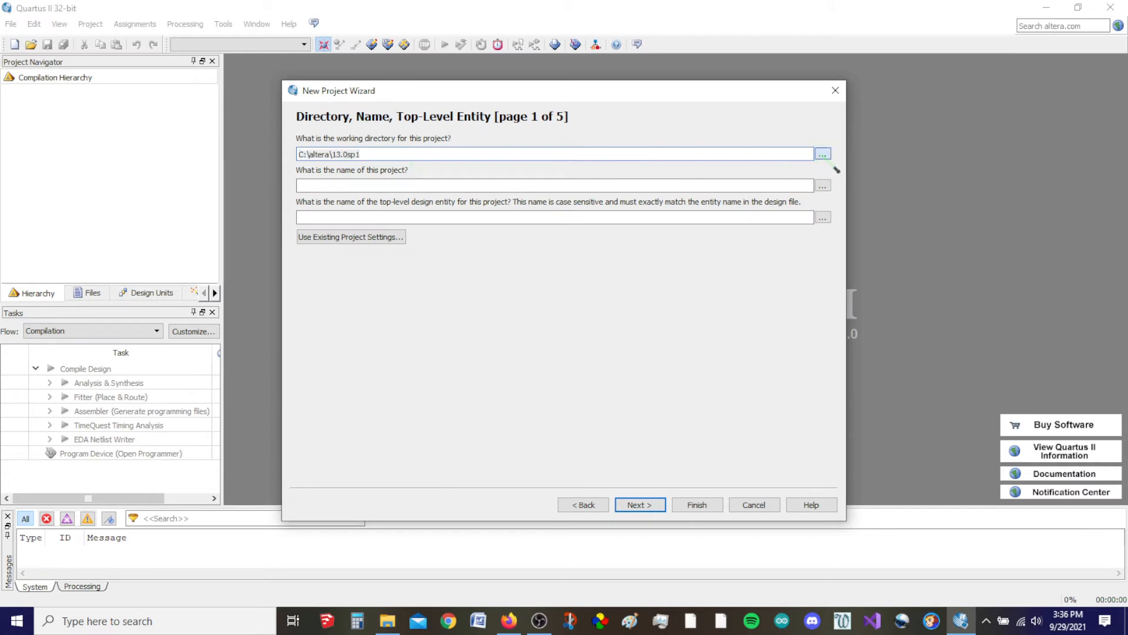
{"action": "left_click", "coordinate": [822, 155]}
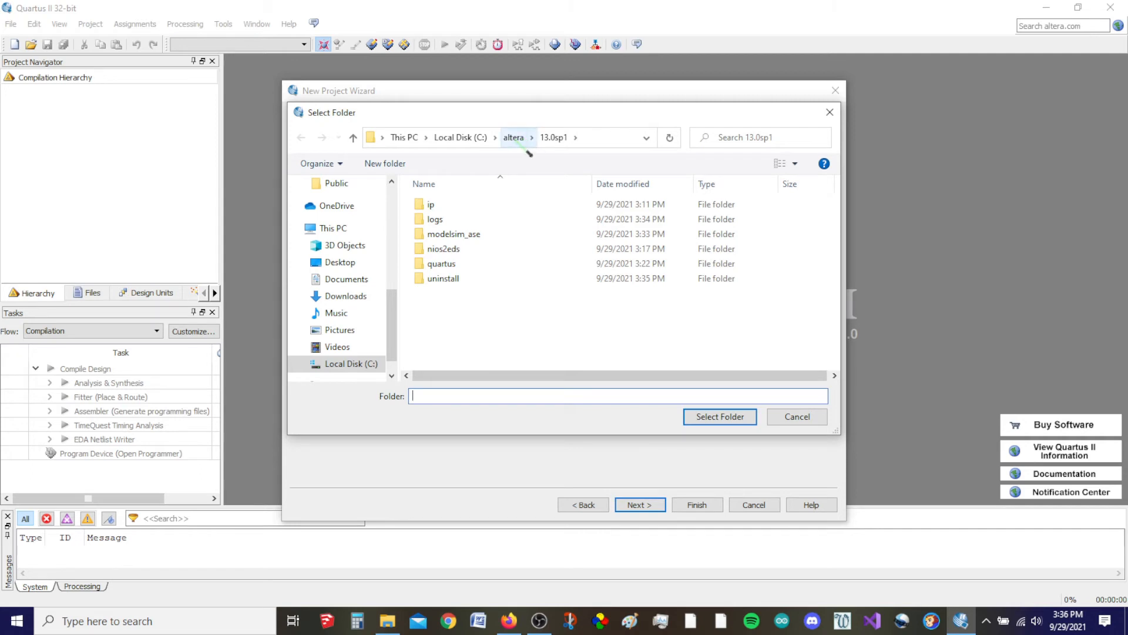
{"action": "left_click", "coordinate": [460, 137]}
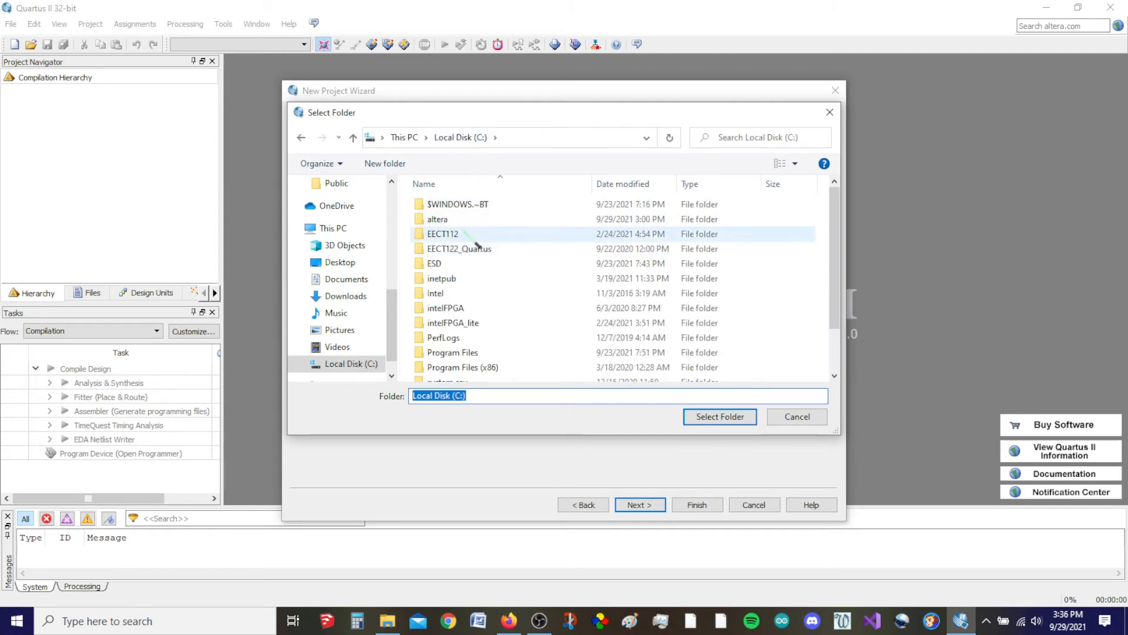
{"action": "double_click", "coordinate": [467, 234]}
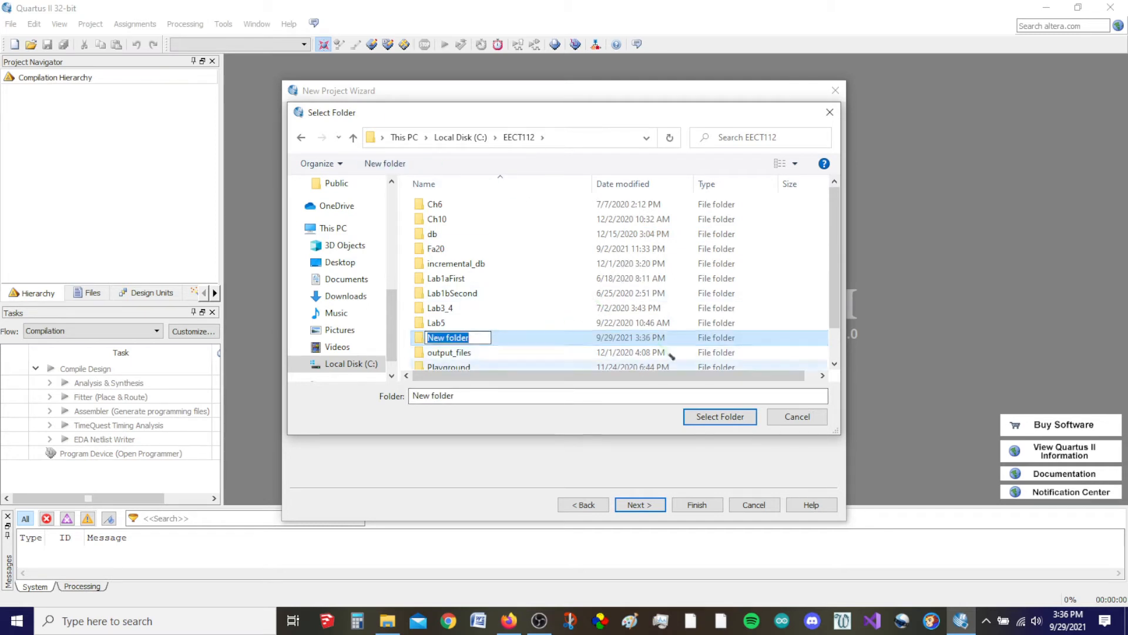
Step: Name the new folder in EECT112 Test1301232 and select it as the project's working directory
{"action": "type", "text": "13"}
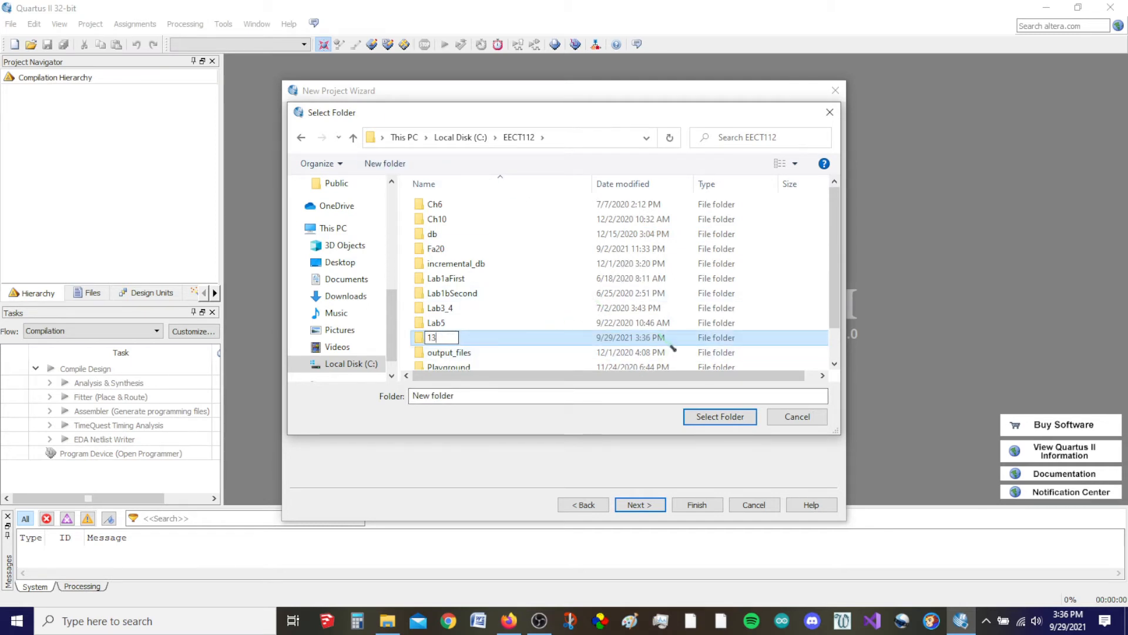
{"action": "key", "text": "BackSpace"}
{"action": "type", "text": "Test1301232"}
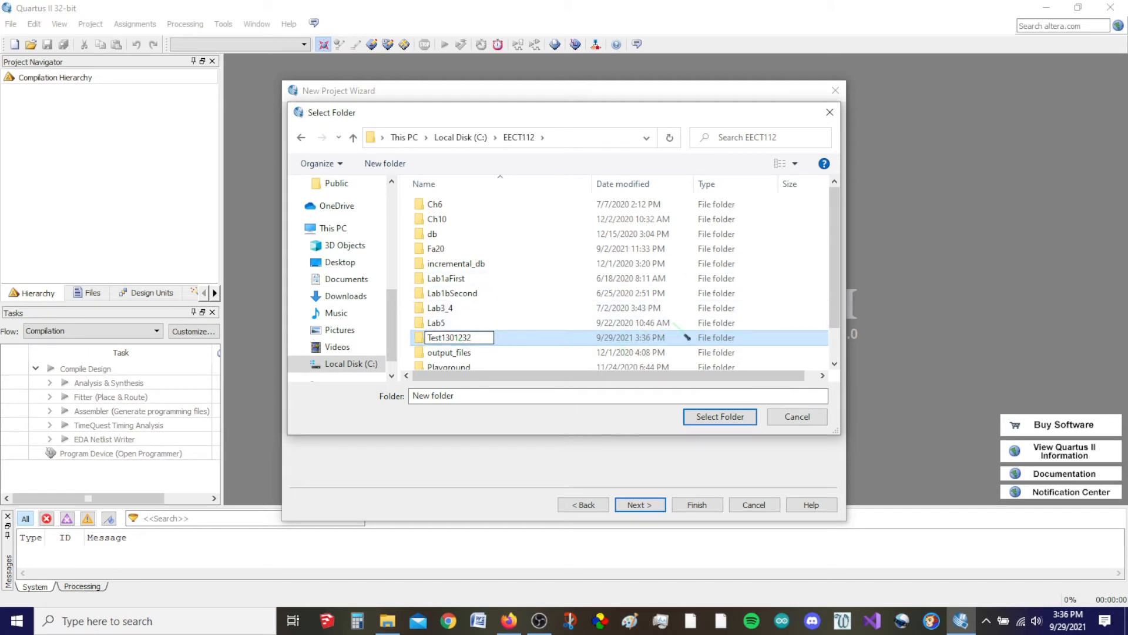
{"action": "key", "text": "Return"}
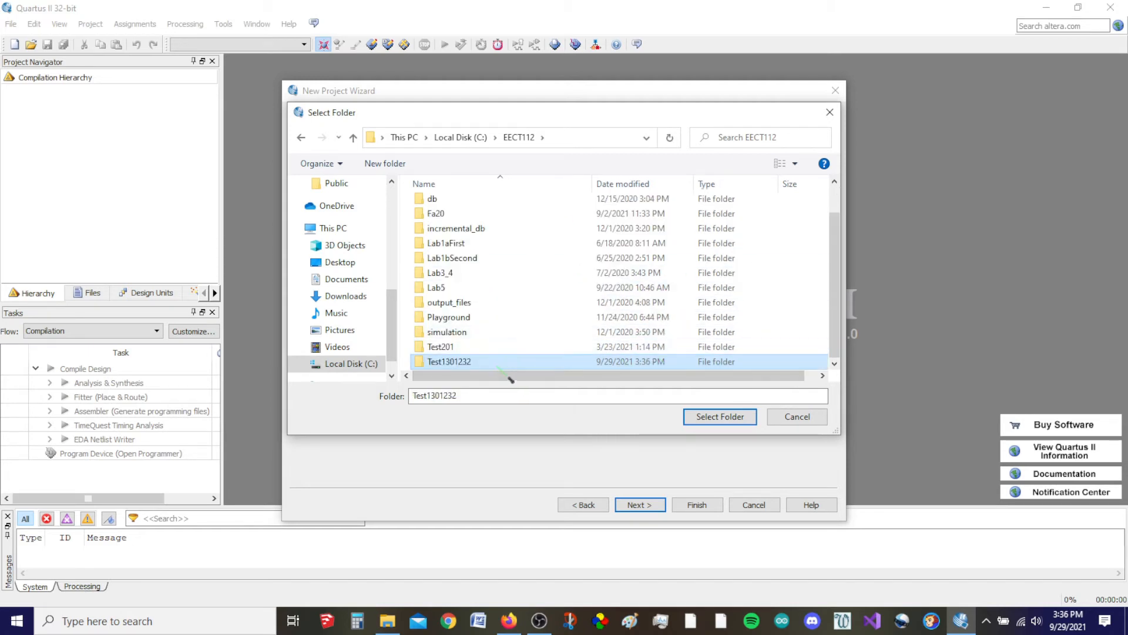
{"action": "key", "text": "Return"}
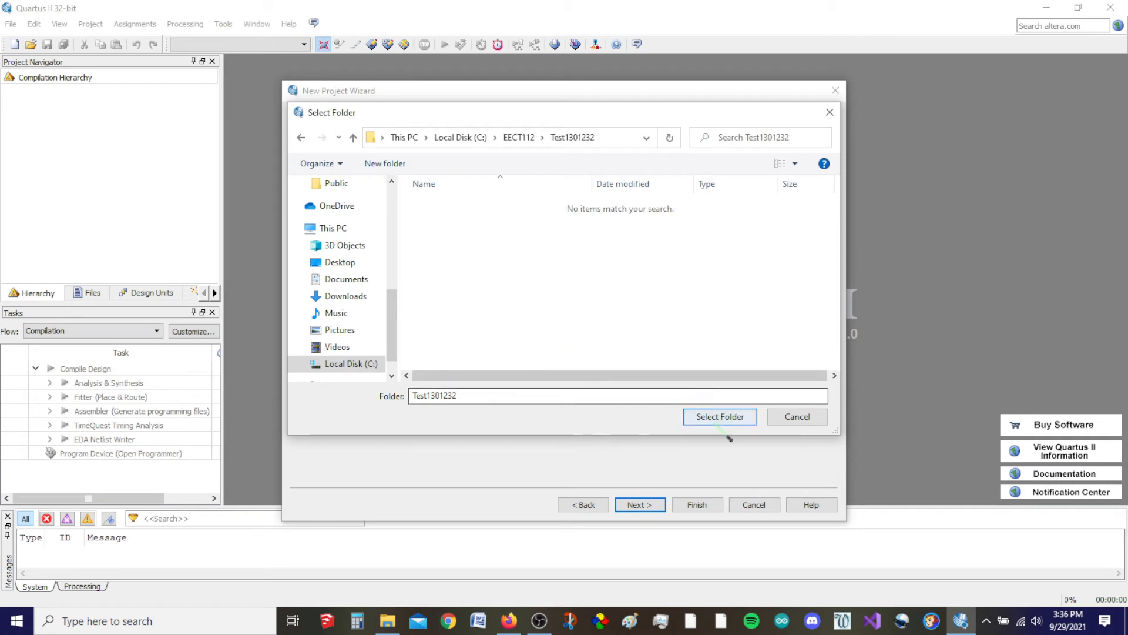
{"action": "left_click", "coordinate": [720, 416]}
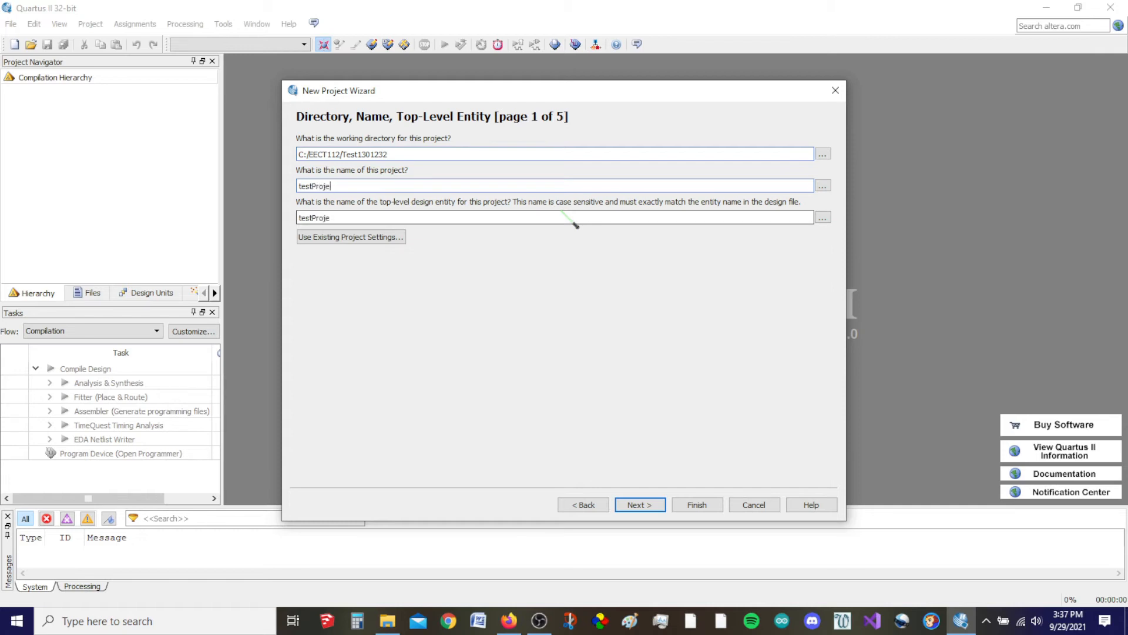
Step: Name the project and top-level entity testProject, add no files, and set the device family to Cyclone II
{"action": "left_click", "coordinate": [658, 507]}
{"action": "left_click", "coordinate": [658, 507]}
{"action": "left_click", "coordinate": [529, 185]}
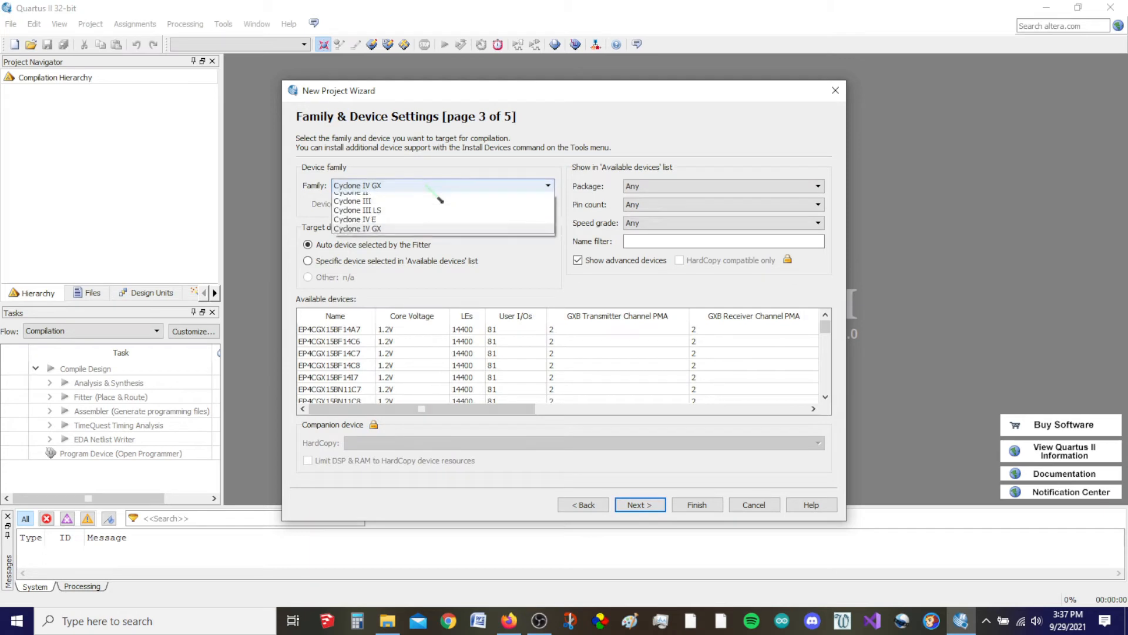
{"action": "left_click", "coordinate": [382, 192]}
Step: Choose EP2C20F484C7 as the target device and create the project with no EDA tools assigned
{"action": "left_click", "coordinate": [361, 359]}
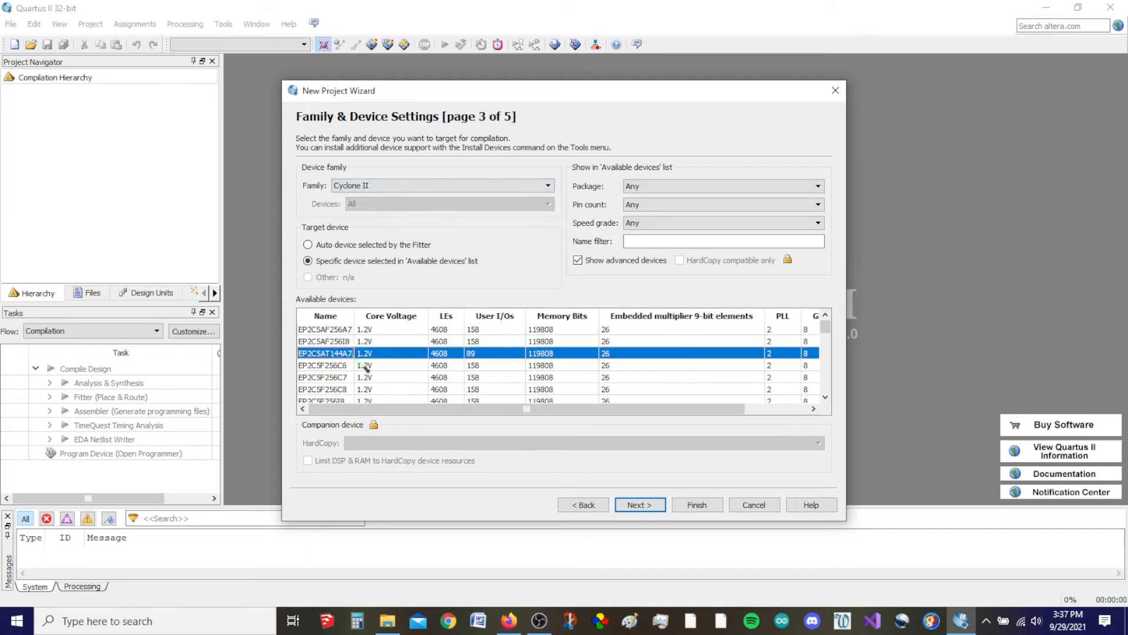
{"action": "scroll", "coordinate": [360, 366], "scroll_direction": "down", "scroll_amount": 6}
{"action": "scroll", "coordinate": [361, 367], "scroll_direction": "down", "scroll_amount": 2}
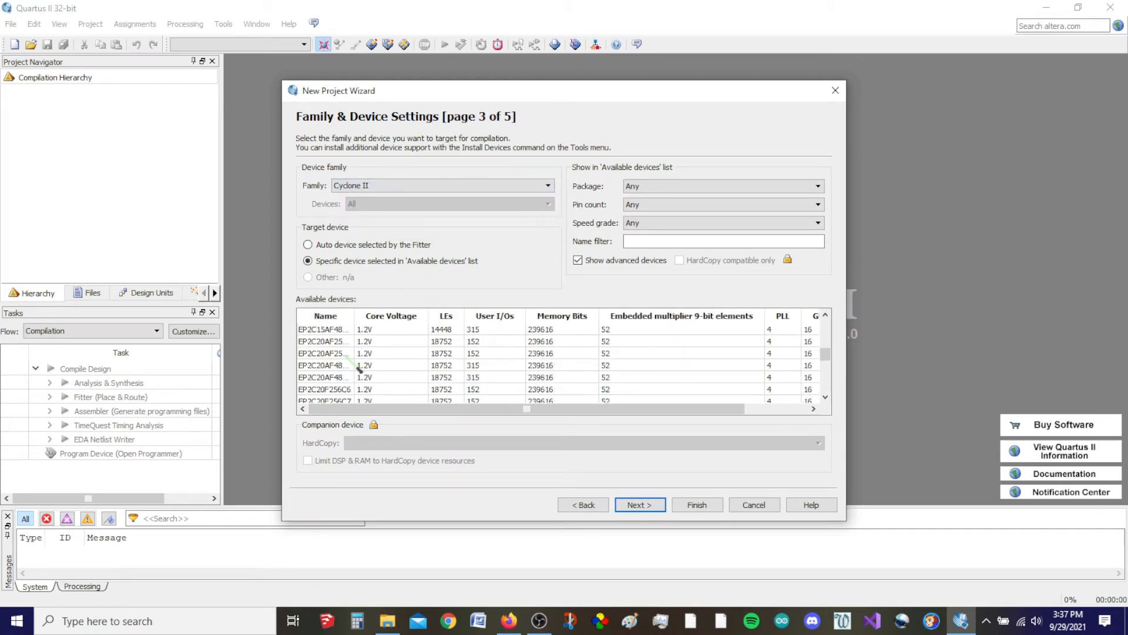
{"action": "left_click", "coordinate": [360, 378]}
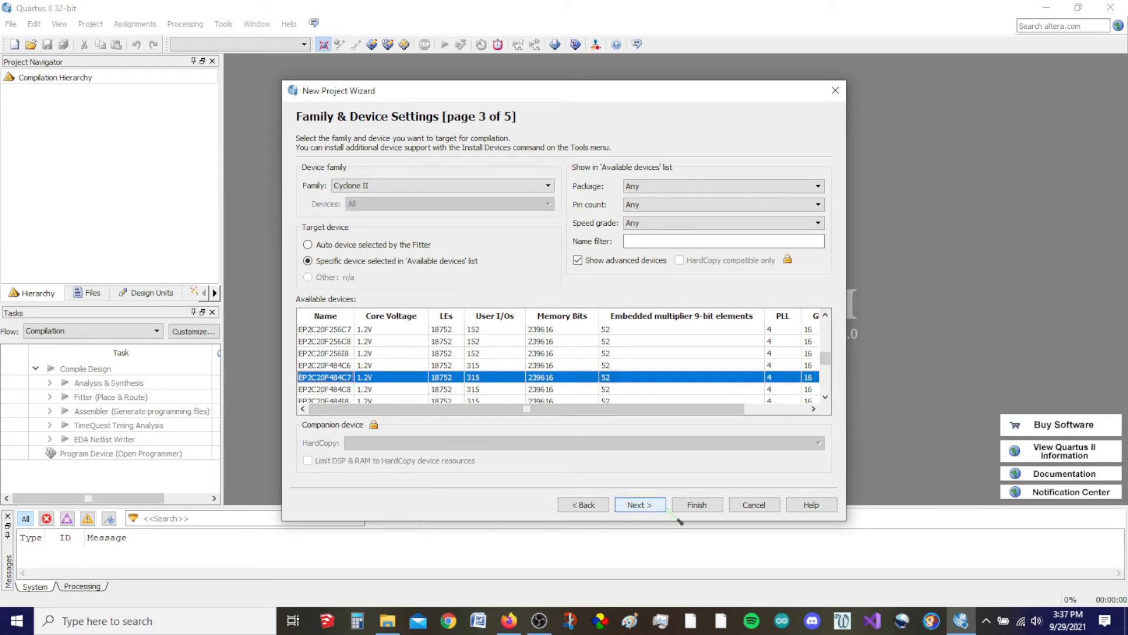
{"action": "left_click", "coordinate": [662, 509]}
{"action": "left_click", "coordinate": [661, 509]}
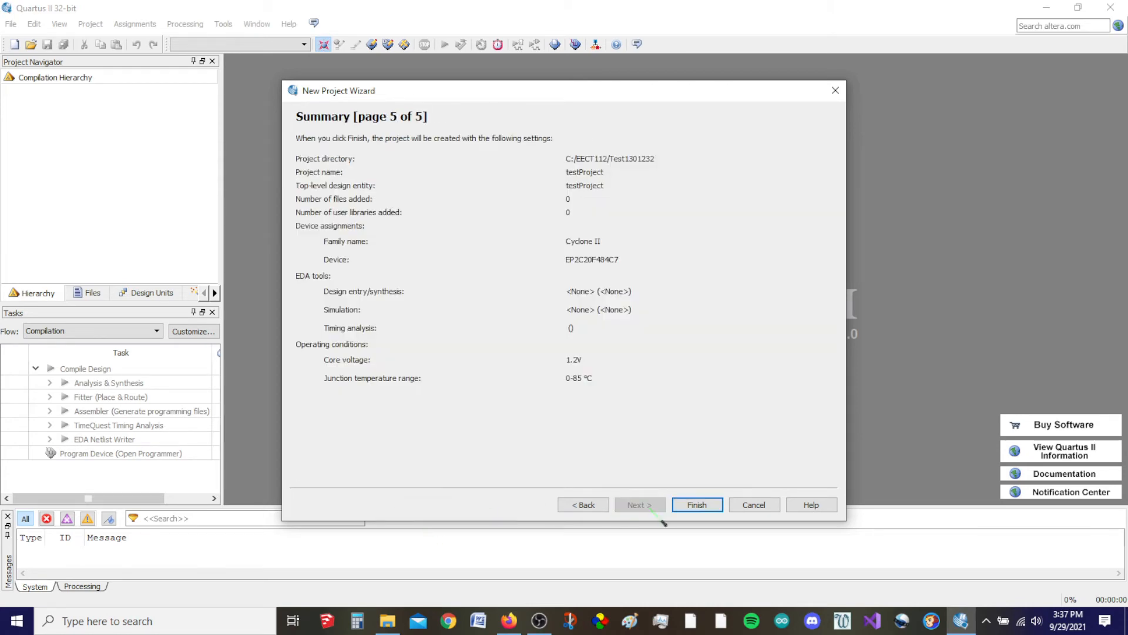
{"action": "left_click", "coordinate": [698, 509]}
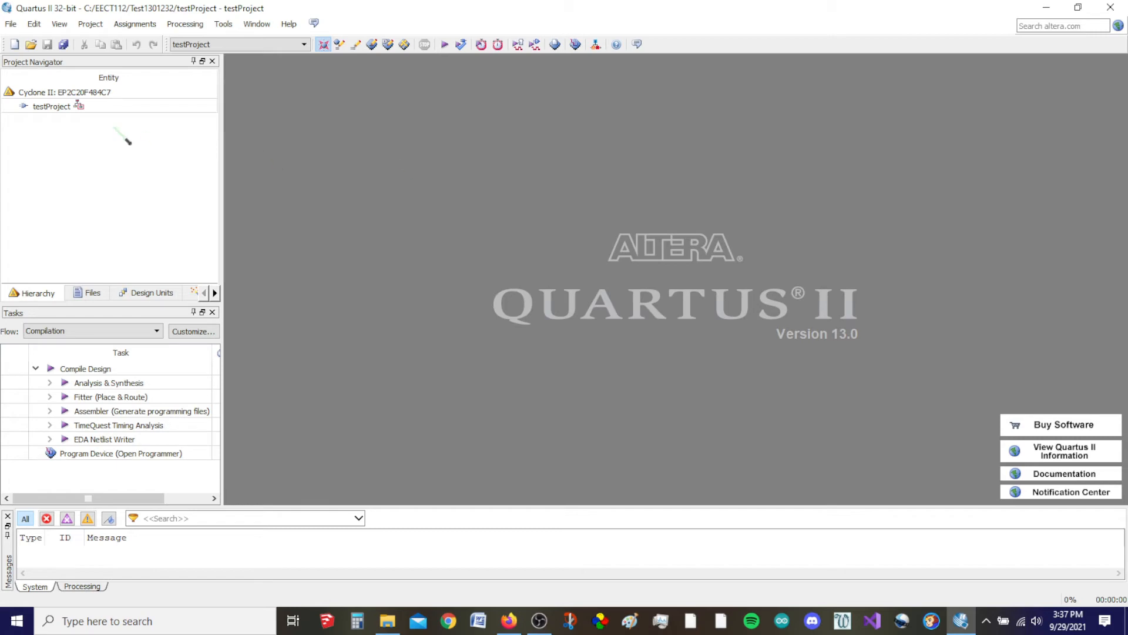
Step: Create a Block Diagram/Schematic File and save it as testProject.bdf, adding it to the current project
{"action": "left_click", "coordinate": [14, 44]}
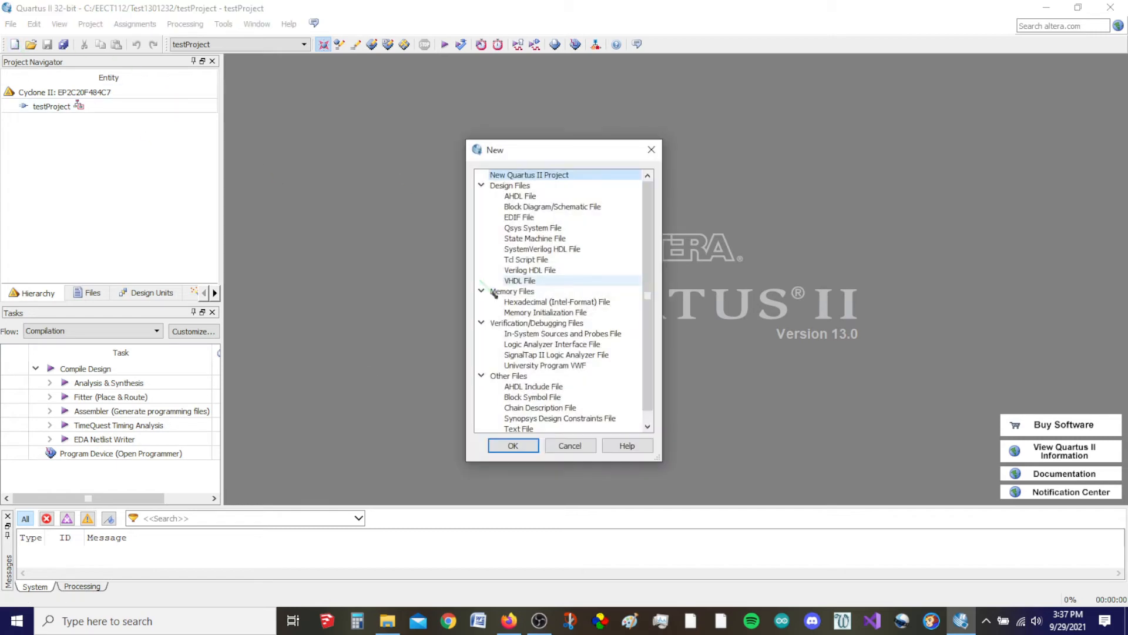
{"action": "left_click", "coordinate": [552, 206]}
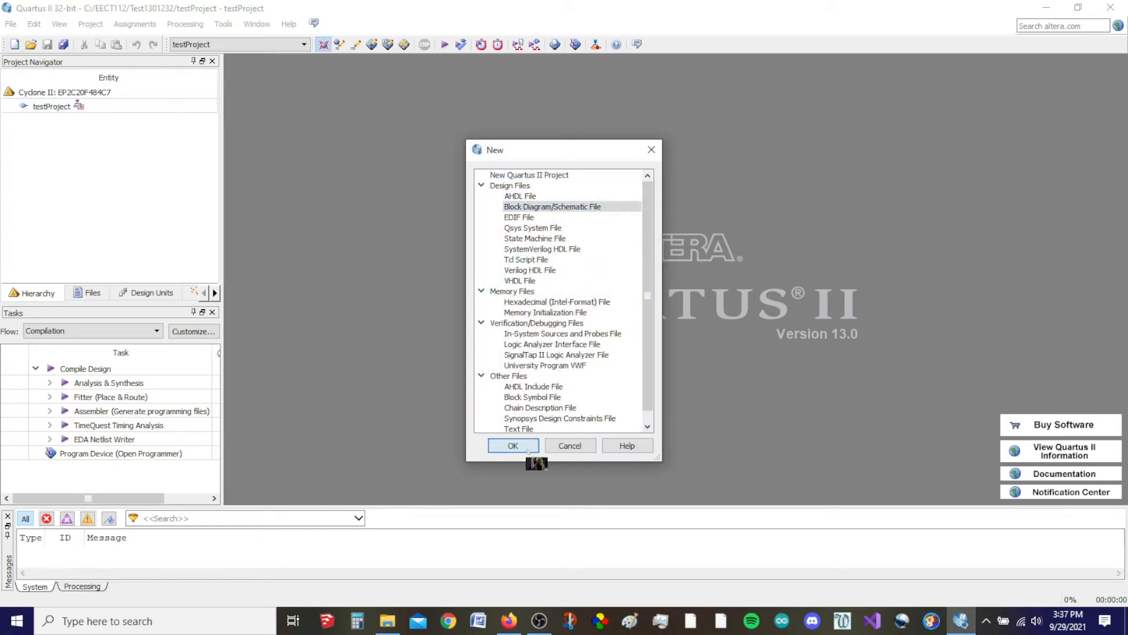
{"action": "left_click", "coordinate": [529, 445]}
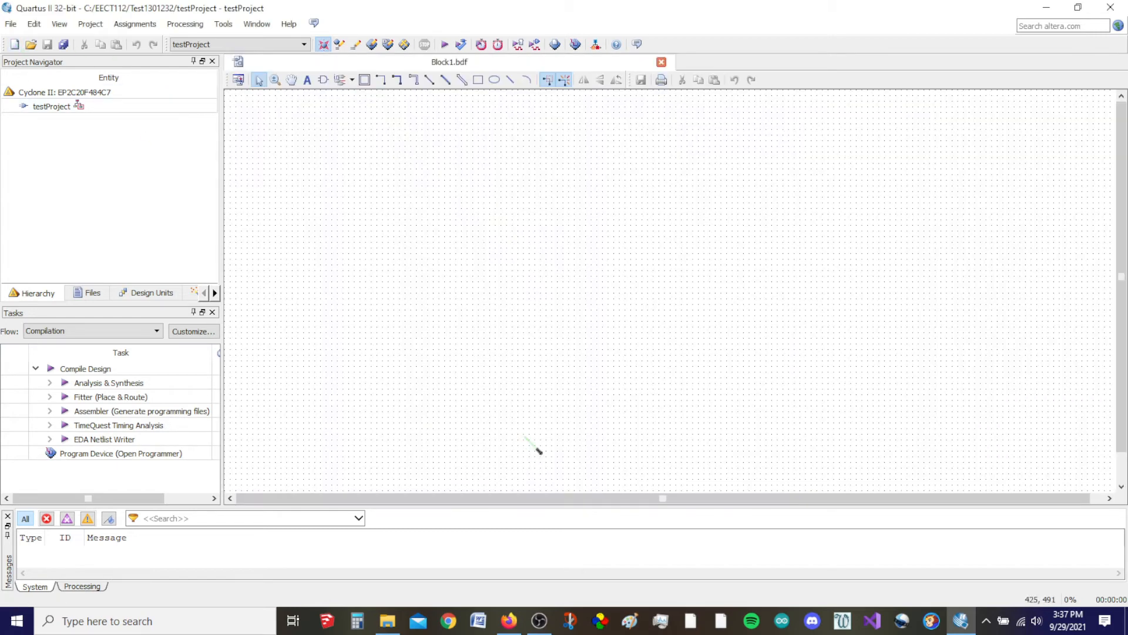
{"action": "left_click", "coordinate": [11, 24]}
{"action": "left_click", "coordinate": [44, 179]}
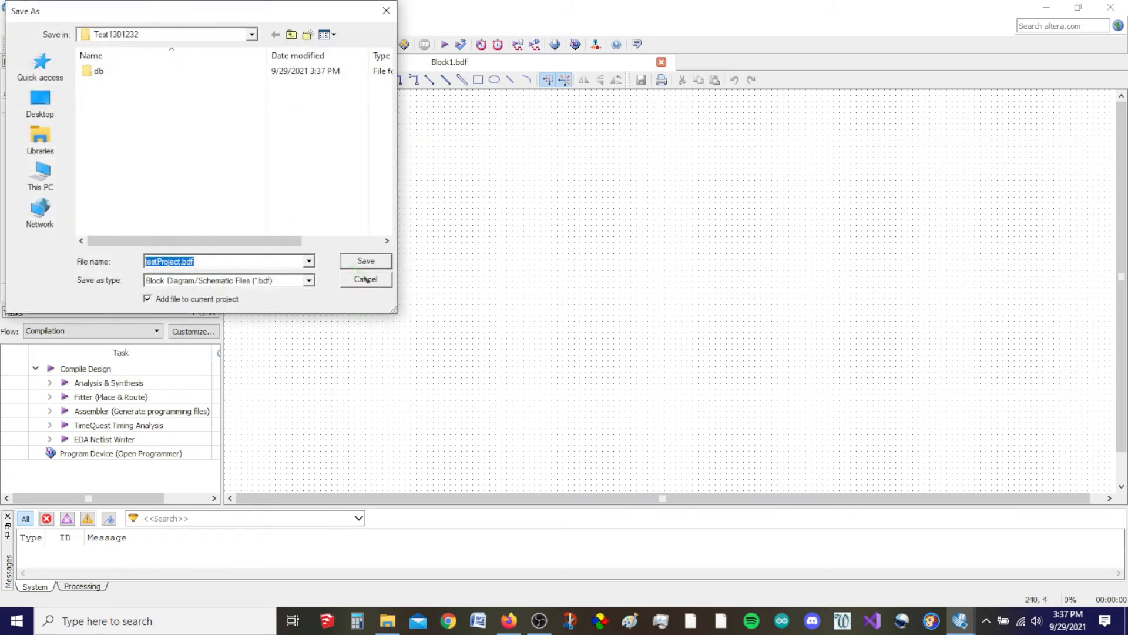
{"action": "left_click", "coordinate": [366, 261]}
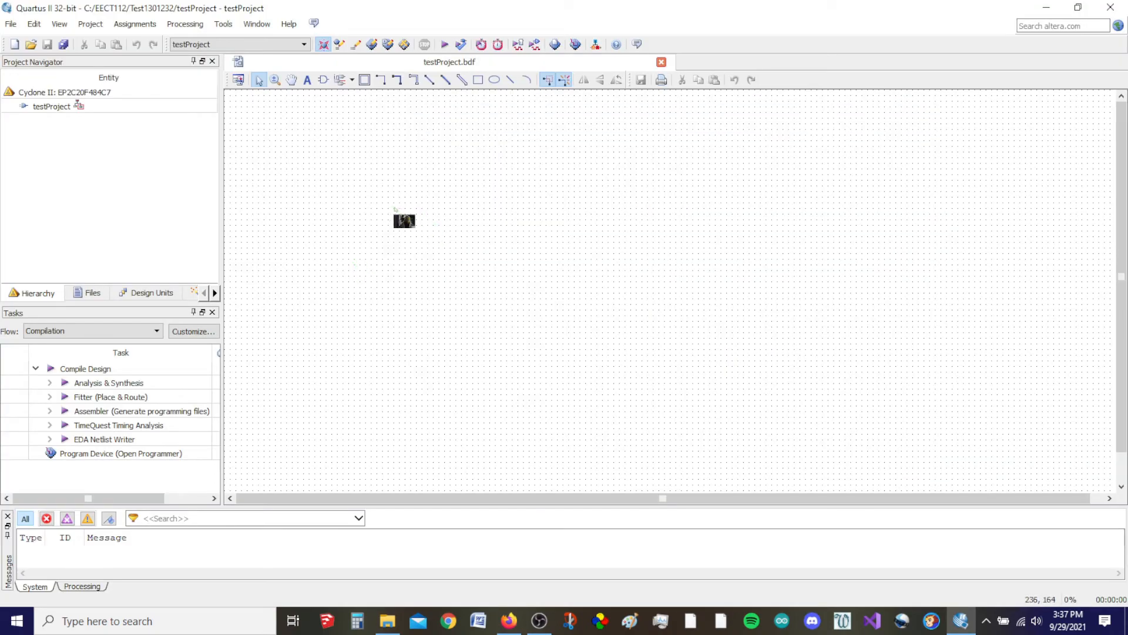
Step: Insert an and2 gate symbol in the upper middle of the testProject schematic
{"action": "double_click", "coordinate": [405, 221]}
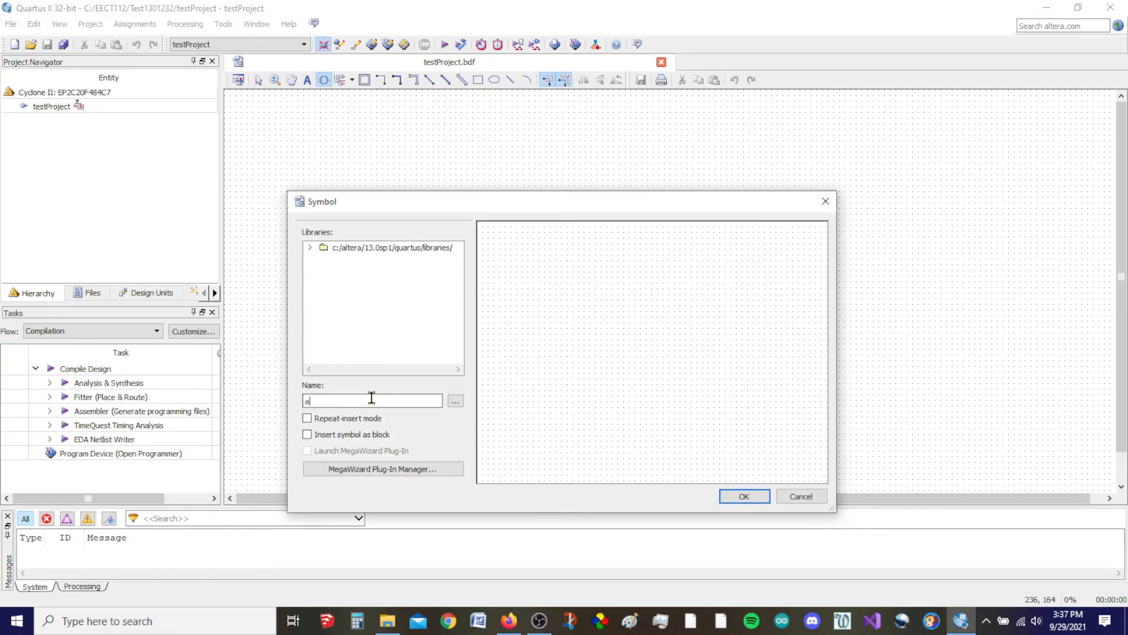
{"action": "type", "text": "and2"}
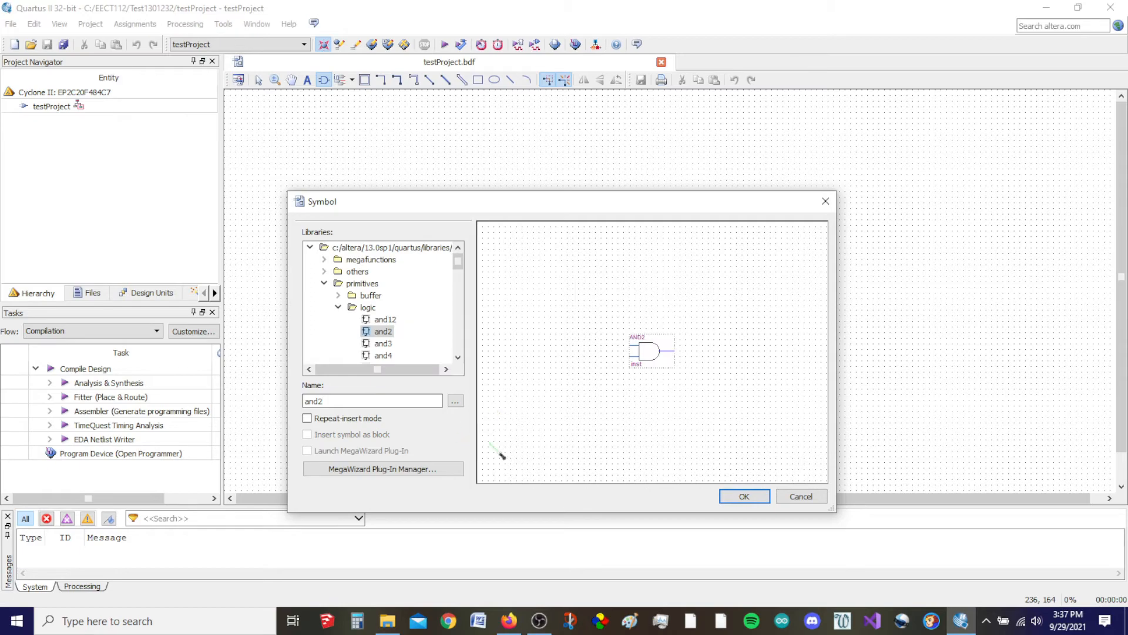
{"action": "left_click", "coordinate": [757, 498]}
{"action": "left_click", "coordinate": [491, 244]}
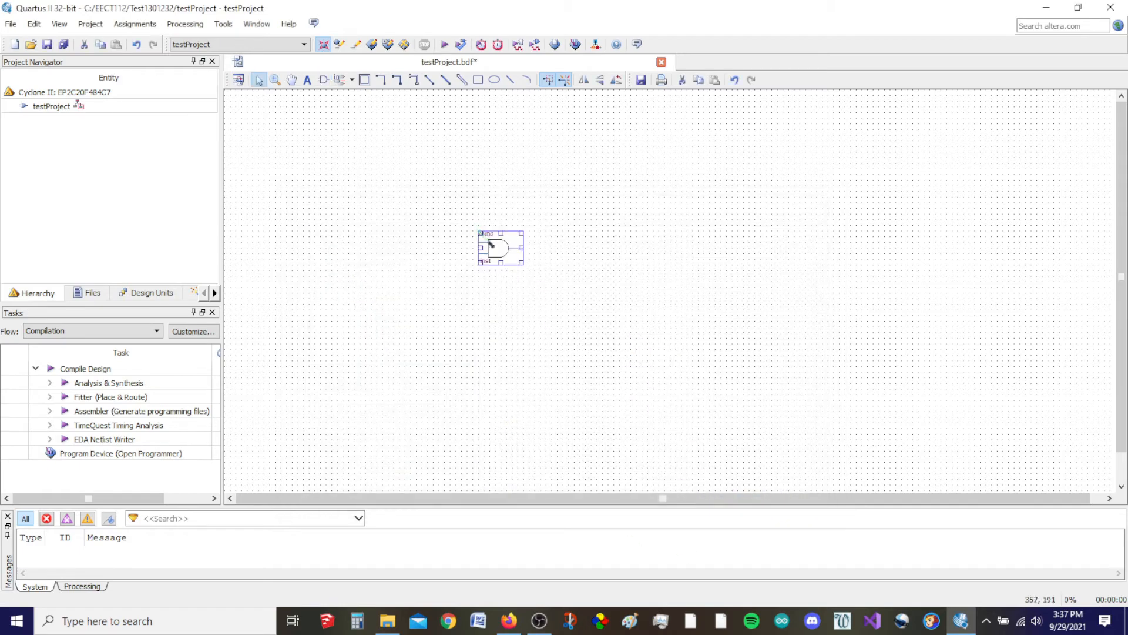
Step: Insert an input pin symbol to the left of the AND2 gate
{"action": "double_click", "coordinate": [363, 222]}
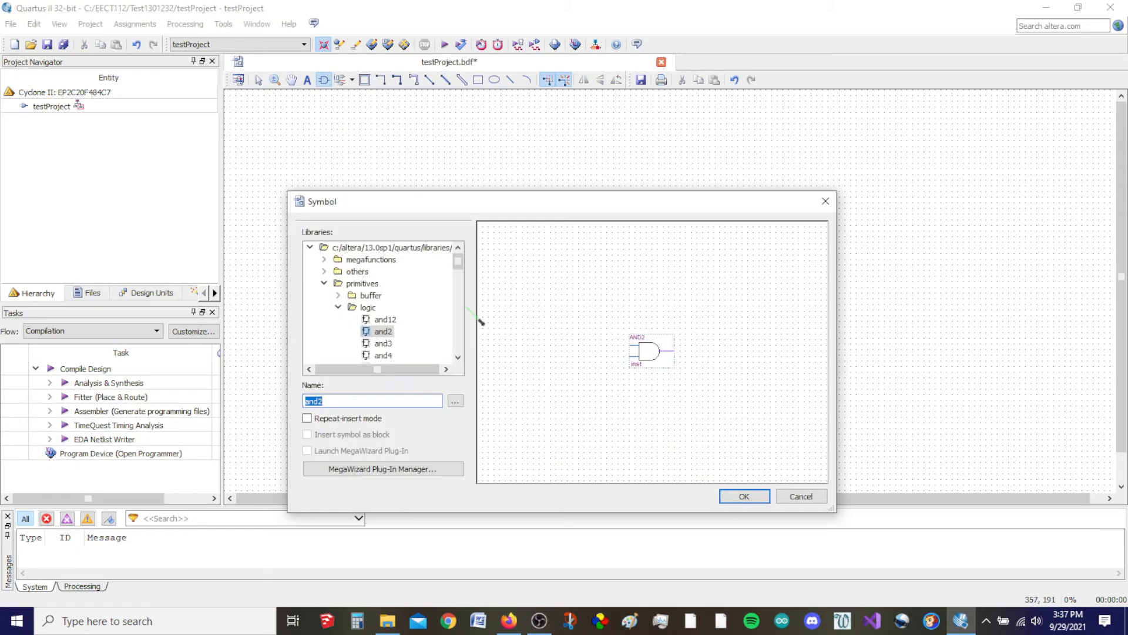
{"action": "type", "text": "inputs"}
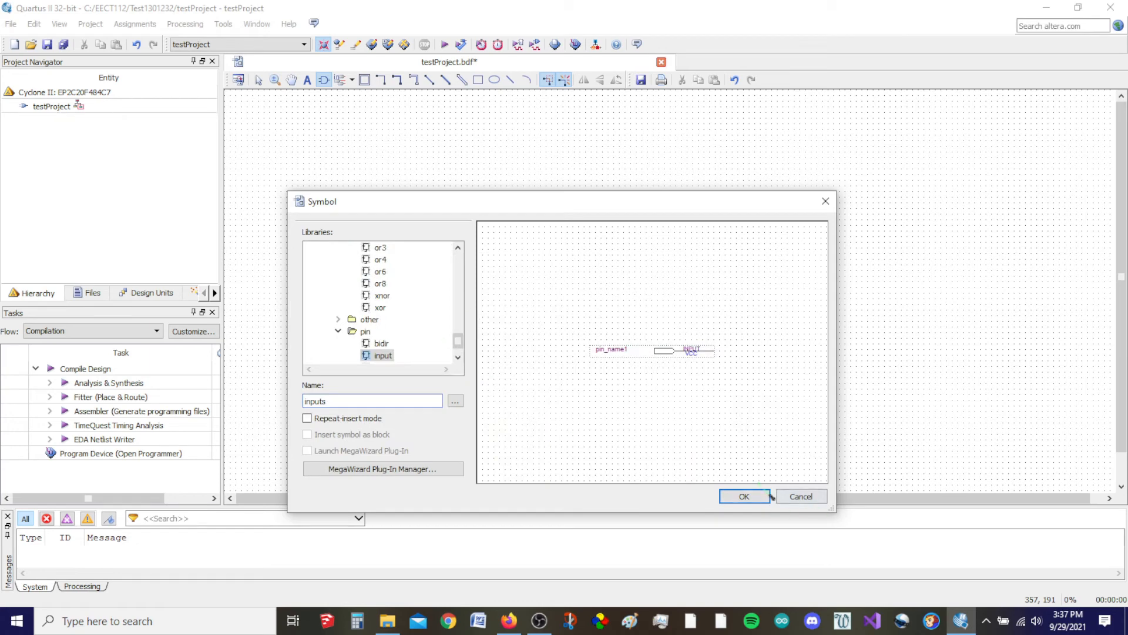
{"action": "left_click", "coordinate": [744, 496]}
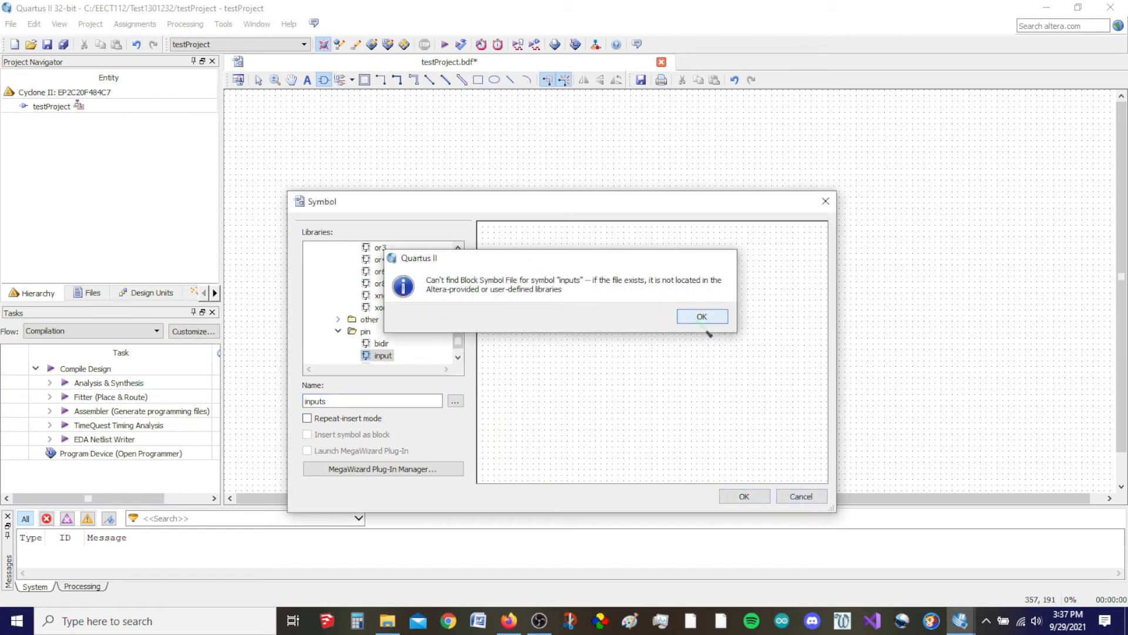
{"action": "left_click", "coordinate": [701, 316]}
{"action": "left_click", "coordinate": [351, 398]}
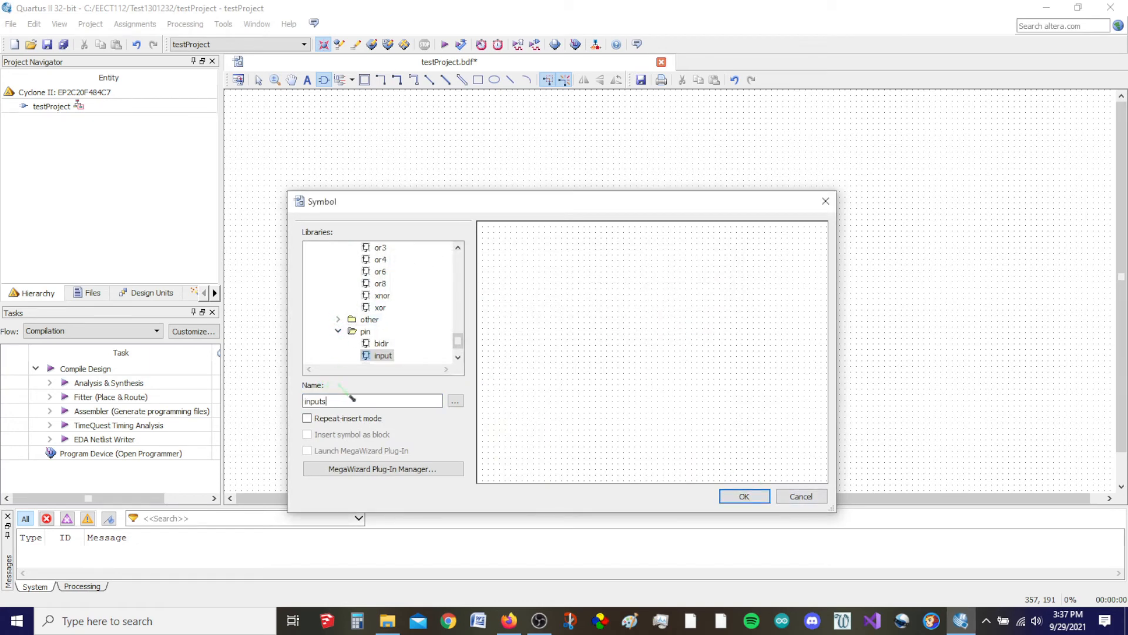
{"action": "key", "text": "BackSpace"}
{"action": "left_click", "coordinate": [745, 496]}
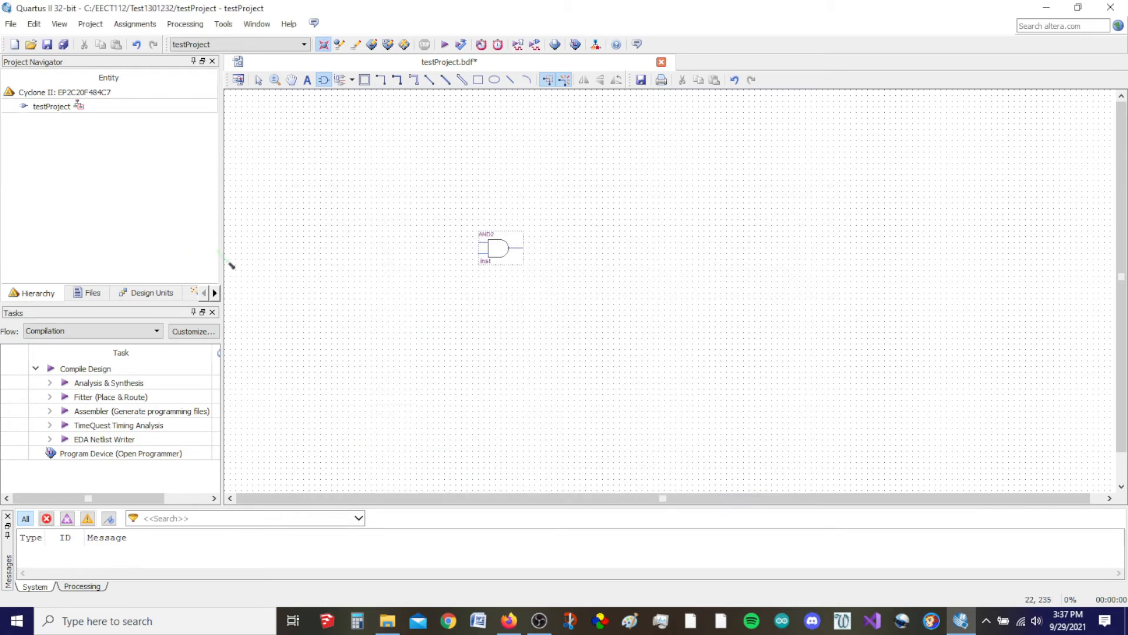
{"action": "left_click", "coordinate": [292, 239]}
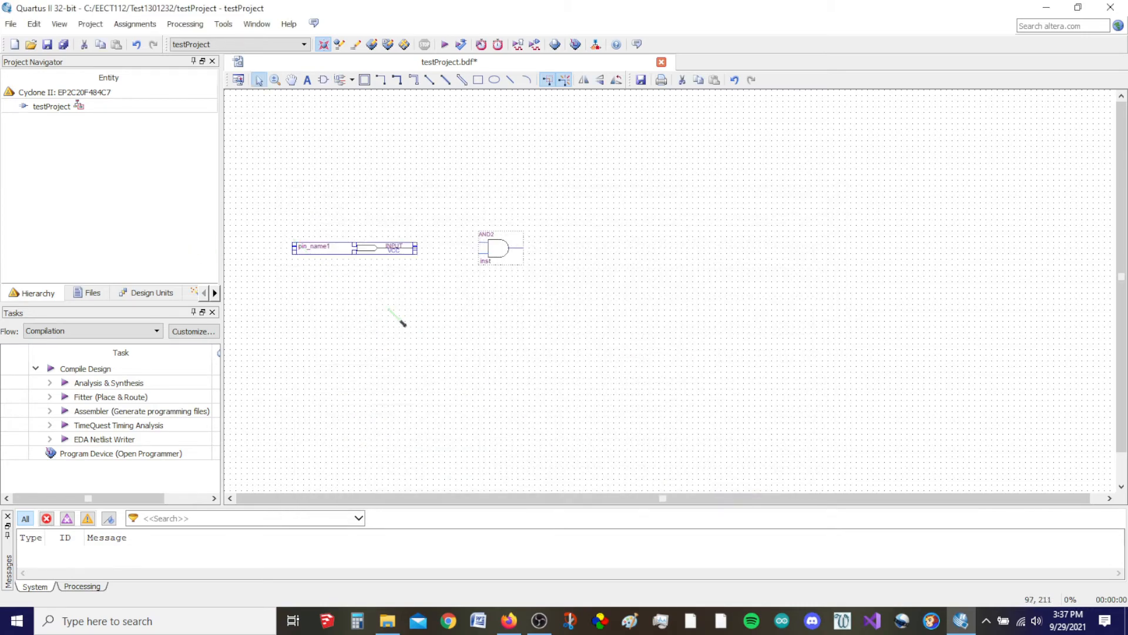
Step: Paste a copy of the input pin directly below the first and move the AND2 gate in line with both pins
{"action": "left_click", "coordinate": [310, 276]}
{"action": "key", "text": "ctrl+v"}
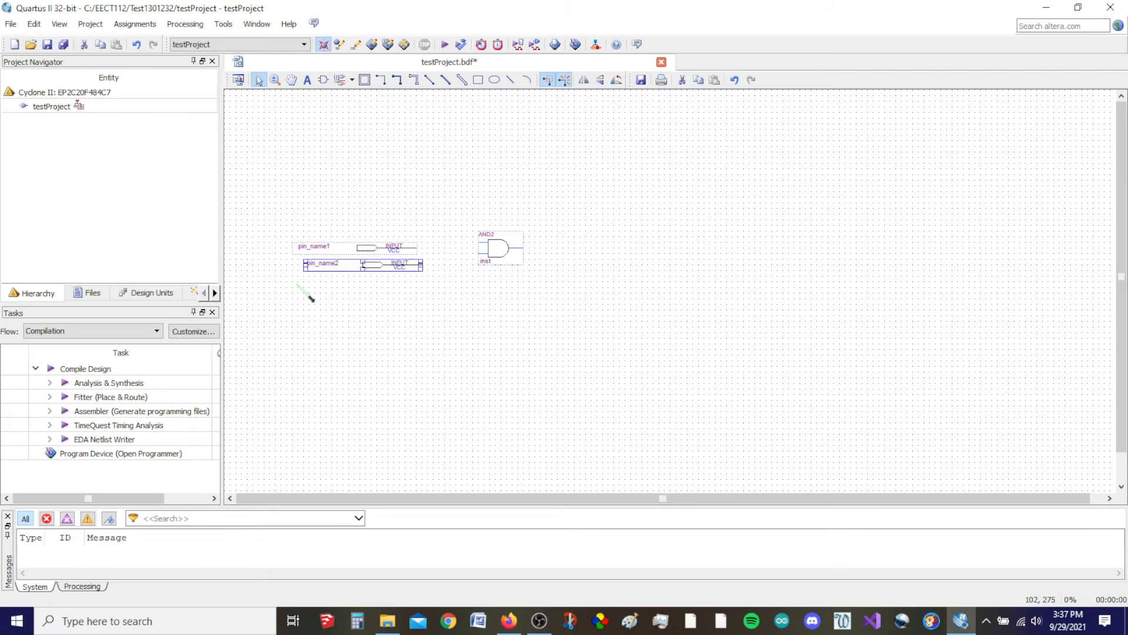
{"action": "left_click_drag", "start_coordinate": [343, 268], "coordinate": [336, 264]}
{"action": "left_click", "coordinate": [346, 275]}
{"action": "left_click_drag", "start_coordinate": [497, 258], "coordinate": [464, 263], "text": "ctrl"}
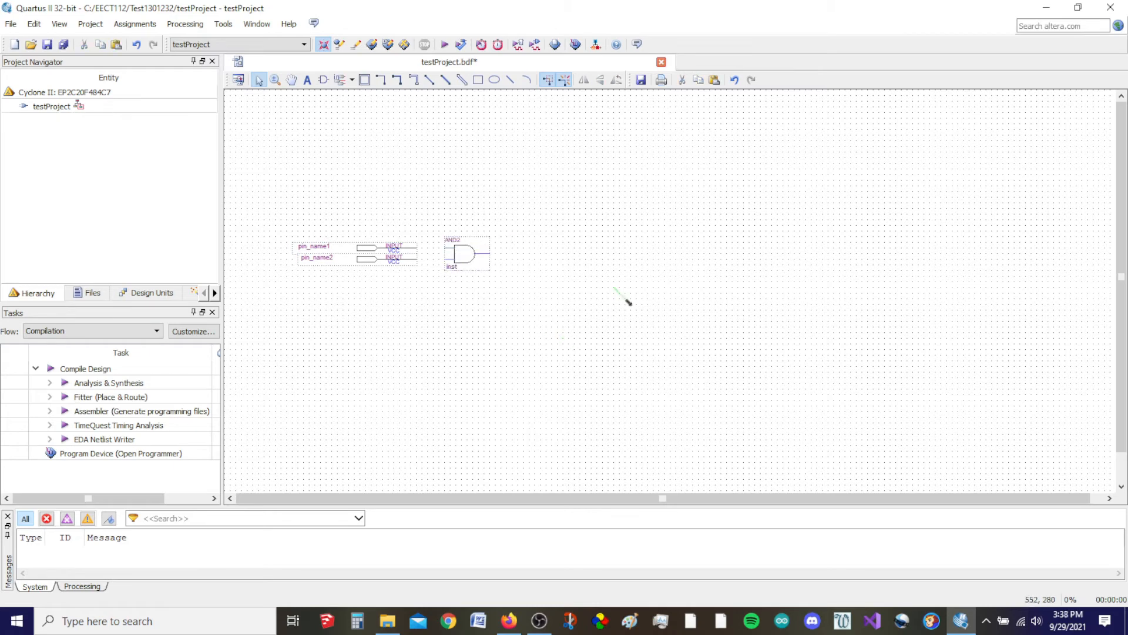
Step: Insert an output pin symbol to the right of the AND2 gate, level with the gate's output
{"action": "double_click", "coordinate": [634, 306]}
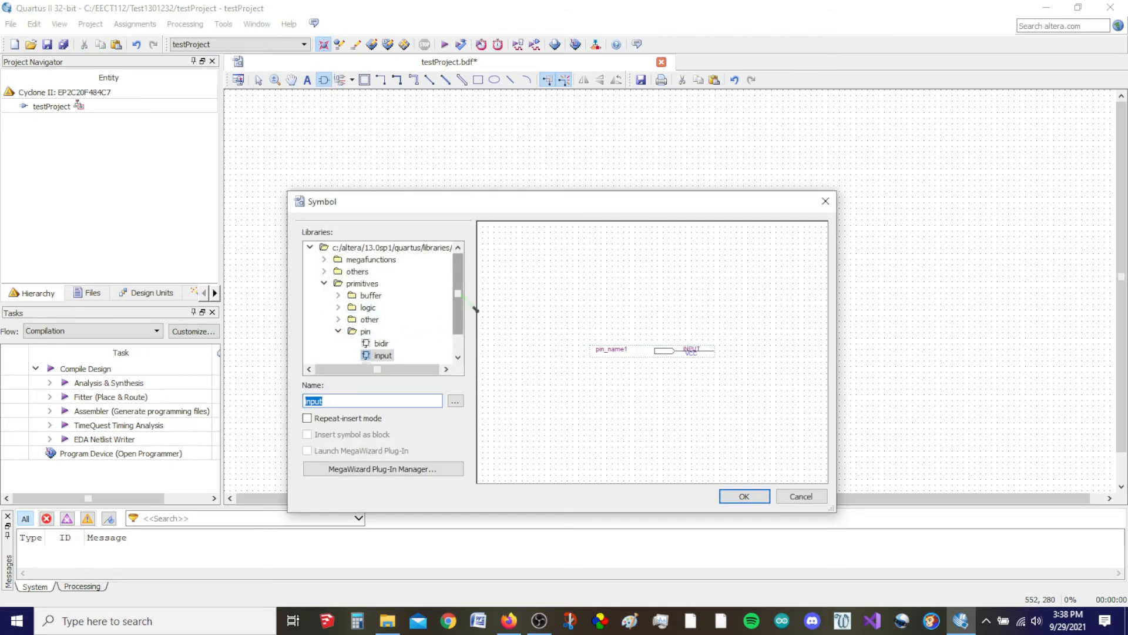
{"action": "left_click_drag", "start_coordinate": [458, 297], "coordinate": [458, 308]}
{"action": "double_click", "coordinate": [383, 356]}
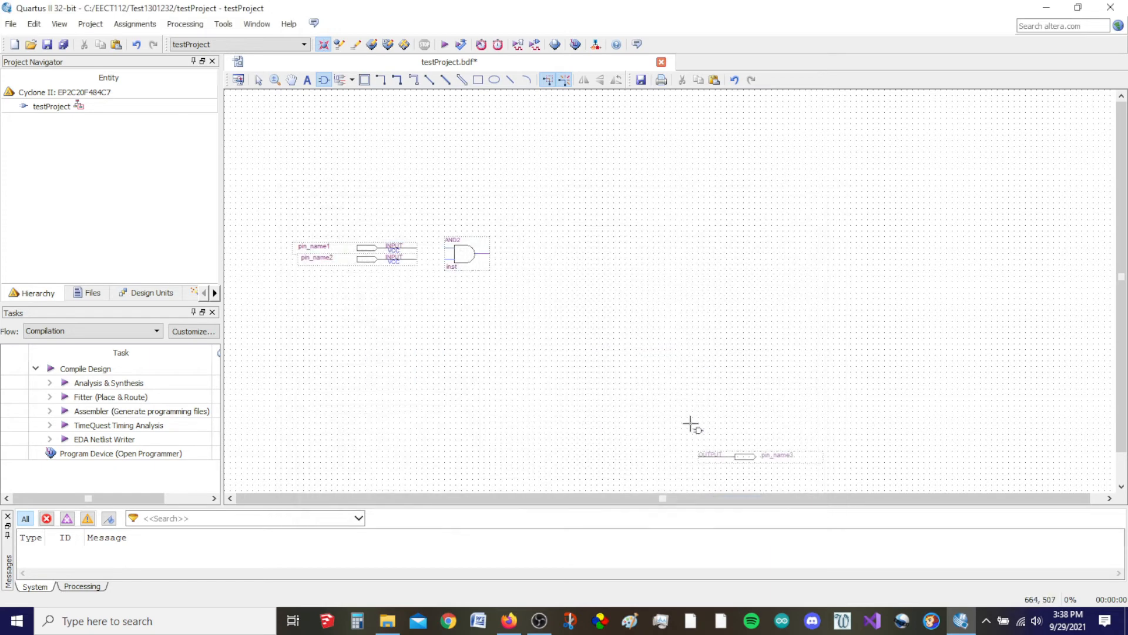
{"action": "left_click", "coordinate": [512, 246]}
{"action": "key", "text": "Escape"}
{"action": "left_click", "coordinate": [595, 222]}
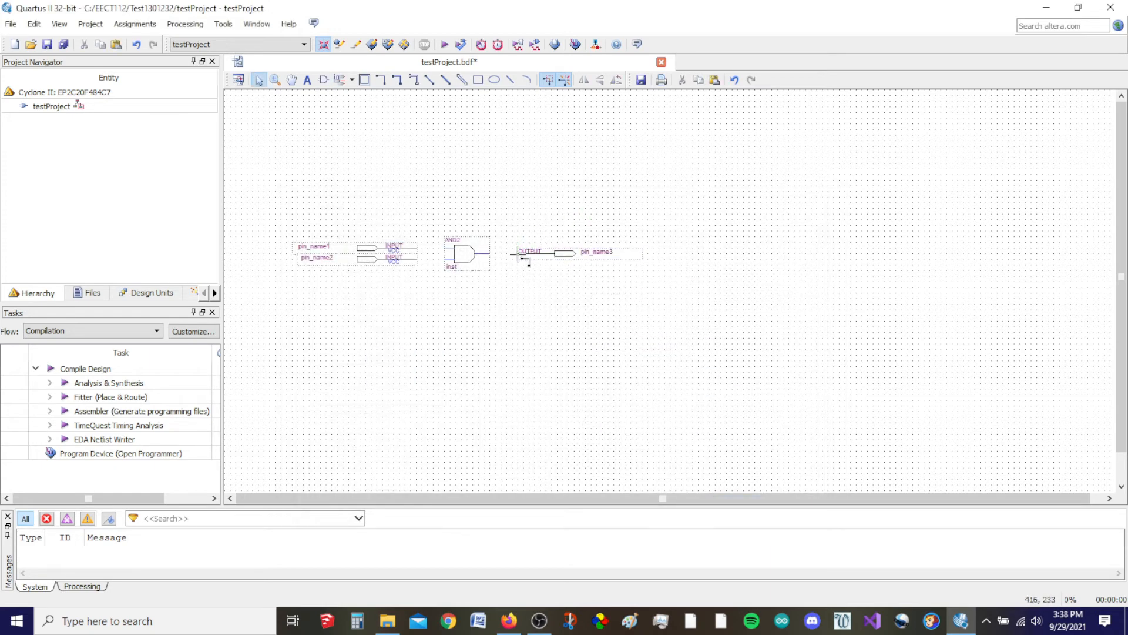
Step: Wire both input pins to the AND2 gate's inputs and the gate's output to the output pin
{"action": "left_click_drag", "start_coordinate": [490, 252], "coordinate": [518, 253]}
{"action": "mouse_move", "coordinate": [418, 248]}
{"action": "left_mouse_down"}
{"action": "mouse_move", "coordinate": [445, 248]}
{"action": "mouse_move", "coordinate": [447, 258]}
{"action": "left_mouse_up"}
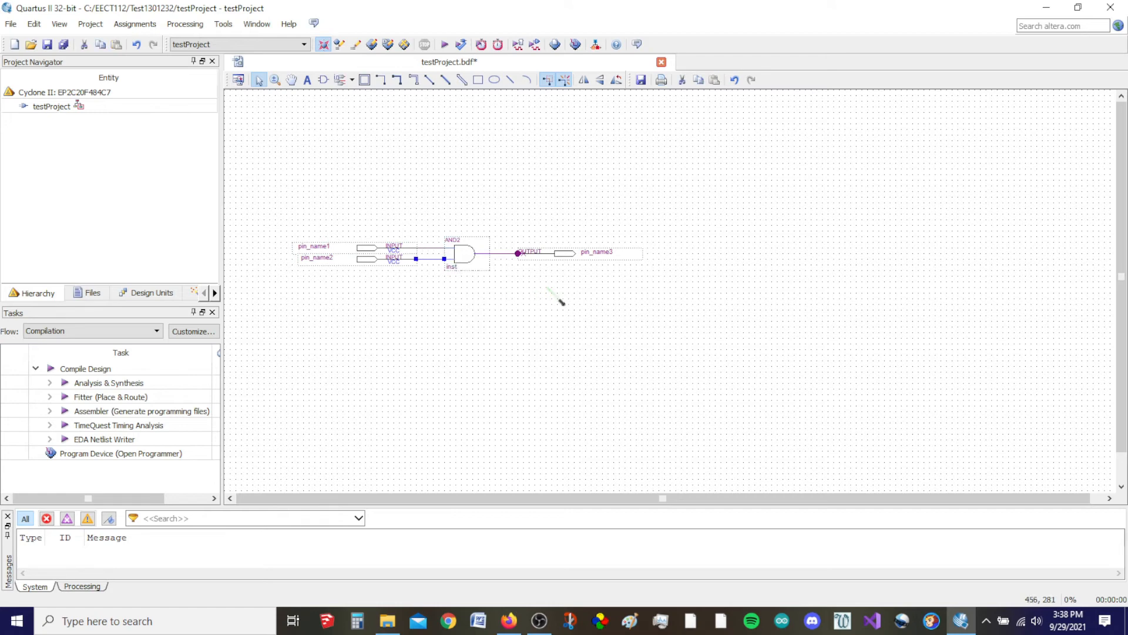
{"action": "left_click", "coordinate": [519, 251]}
{"action": "left_click", "coordinate": [559, 309]}
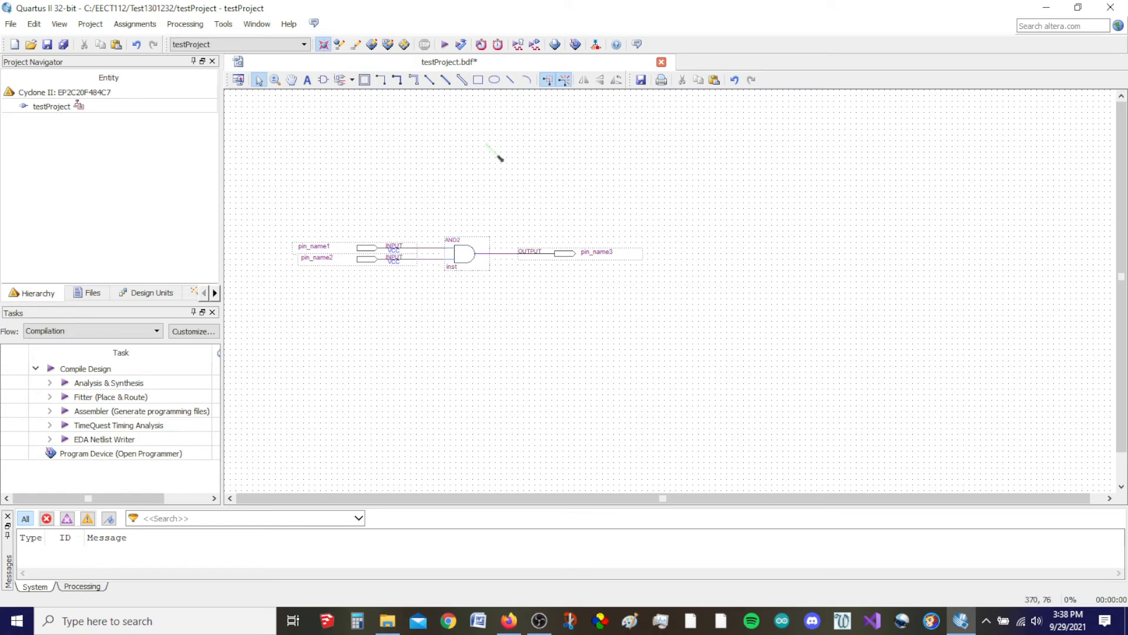
Step: Rename the upper input pin as A and the lower input pin as B
{"action": "left_click", "coordinate": [319, 247]}
{"action": "double_click", "coordinate": [321, 246]}
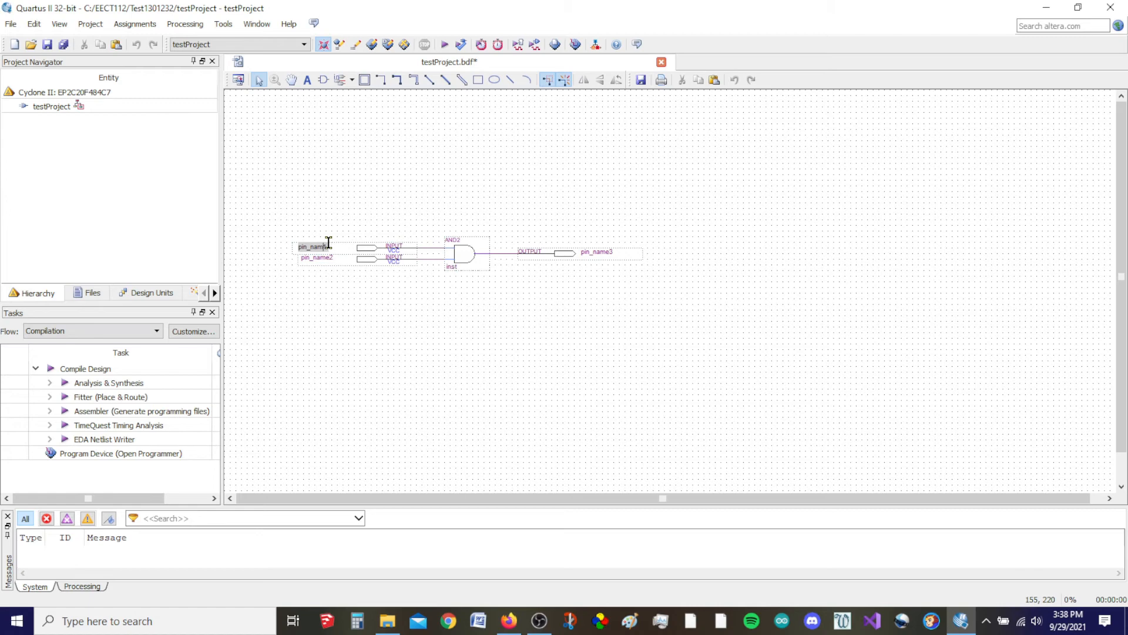
{"action": "key", "text": "BackSpace"}
{"action": "type", "text": "A"}
{"action": "left_click", "coordinate": [320, 258]}
{"action": "double_click", "coordinate": [320, 258]}
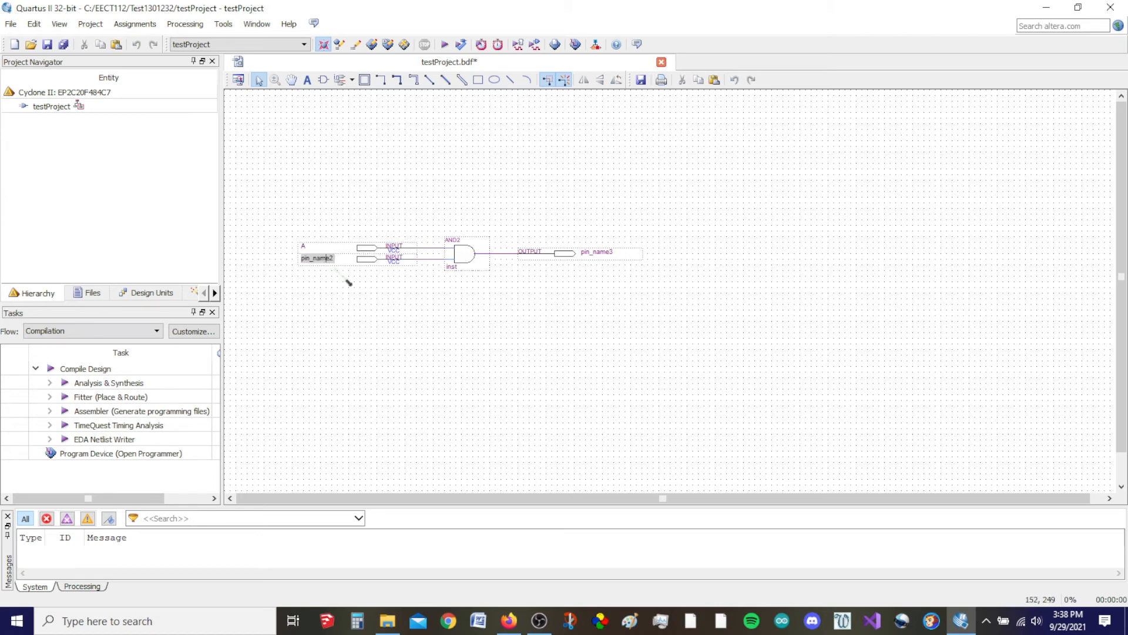
{"action": "key", "text": "BackSpace"}
{"action": "key", "text": "BackSpace"}
{"action": "key", "text": "BackSpace"}
{"action": "key", "text": "BackSpace"}
{"action": "key", "text": "BackSpace"}
{"action": "key", "text": "BackSpace"}
{"action": "key", "text": "BackSpace"}
{"action": "key", "text": "BackSpace"}
Step: Rename the output pin as X
{"action": "double_click", "coordinate": [599, 252]}
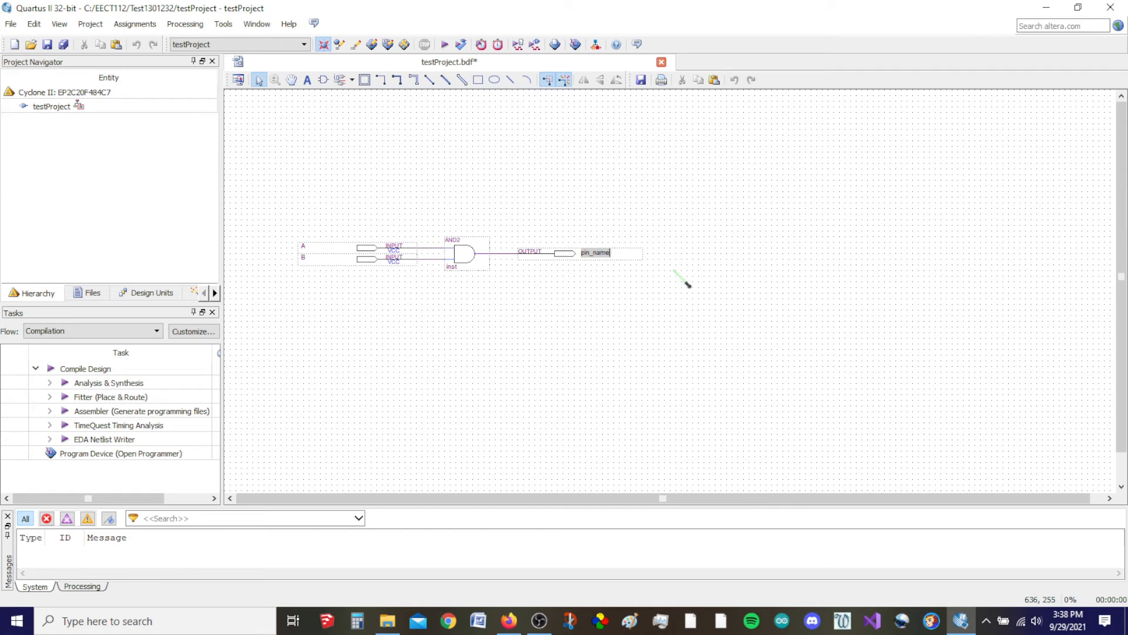
{"action": "key", "text": "BackSpace"}
{"action": "key", "text": "BackSpace"}
{"action": "key", "text": "BackSpace"}
{"action": "key", "text": "BackSpace"}
{"action": "key", "text": "BackSpace"}
{"action": "left_click", "coordinate": [698, 303]}
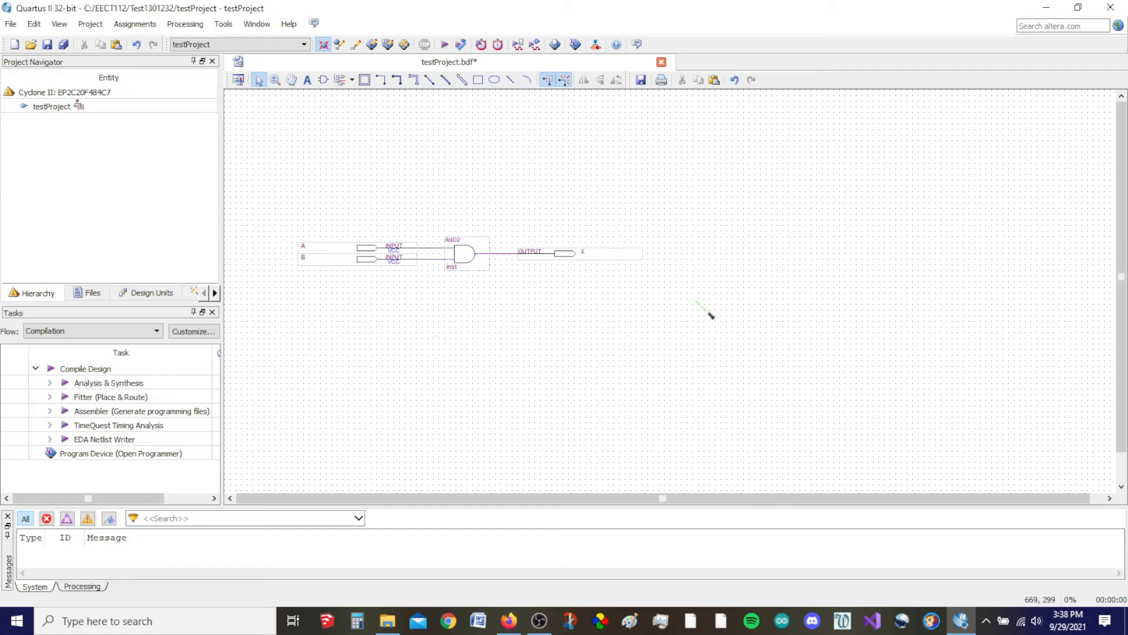
Step: Run a full compilation of the testProject design
{"action": "left_click", "coordinate": [445, 44]}
{"action": "left_click", "coordinate": [573, 320]}
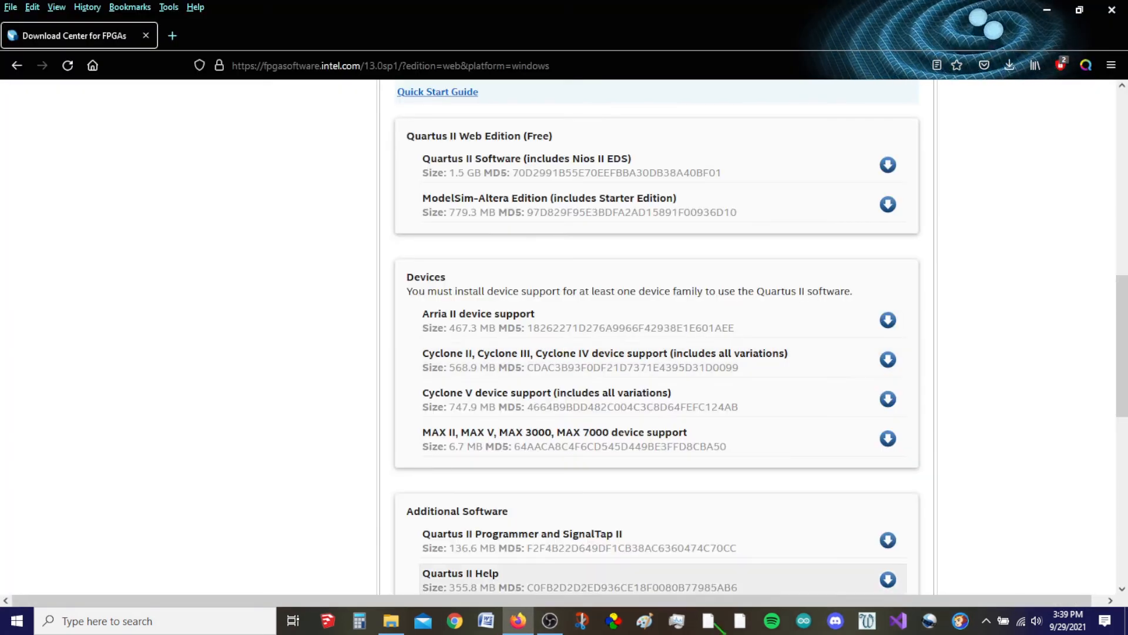
Step: Launch Quartus II 13.0sp1 (32-bit) and reopen the recent project testProject.qpf
{"action": "left_click", "coordinate": [16, 621]}
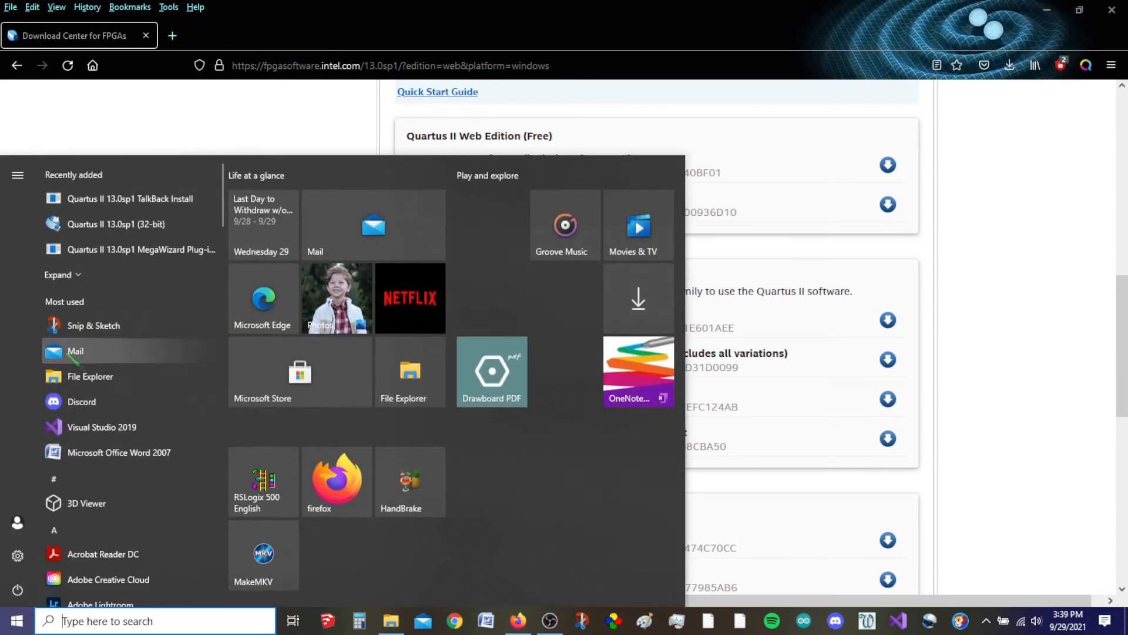
{"action": "left_click", "coordinate": [140, 225]}
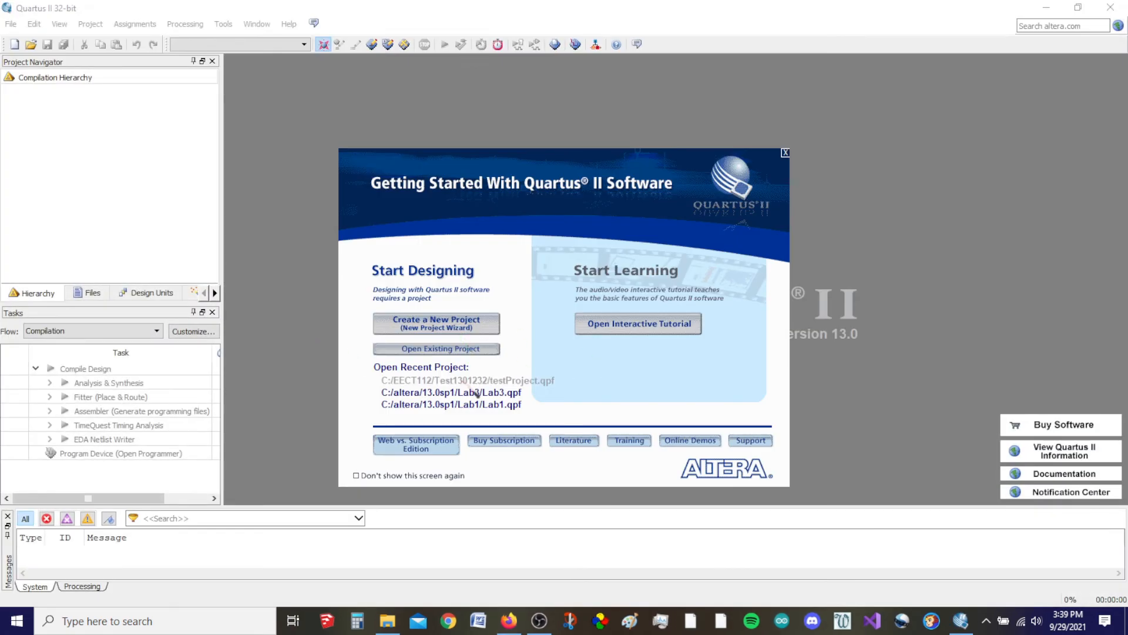
{"action": "left_click", "coordinate": [470, 380]}
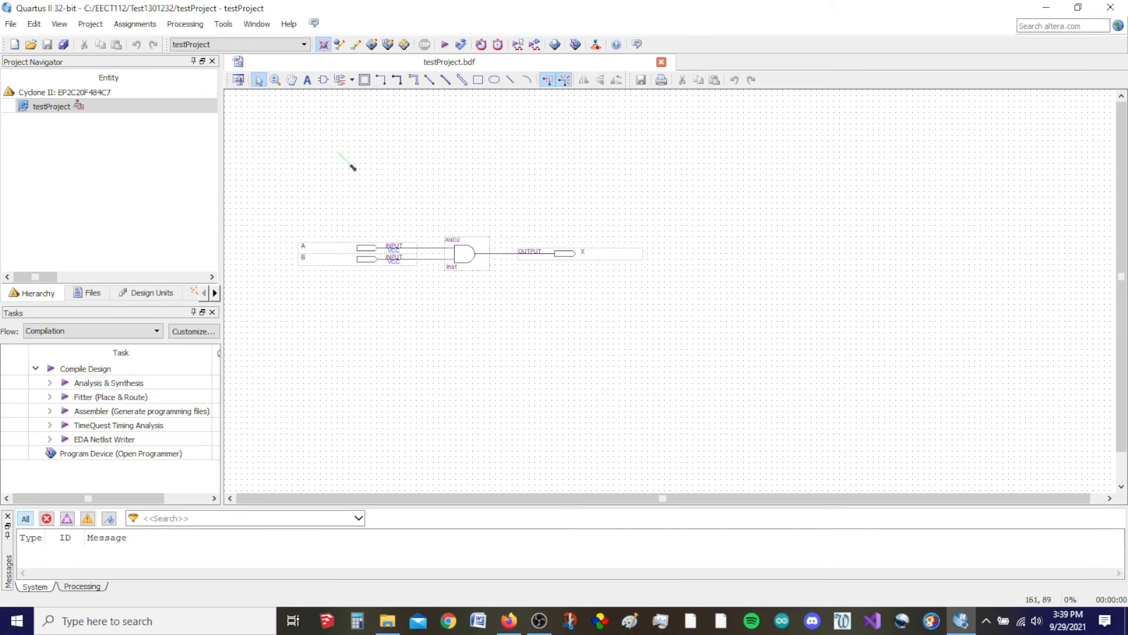
Step: Create a University Program VWF file for simulating the design
{"action": "left_click", "coordinate": [15, 44]}
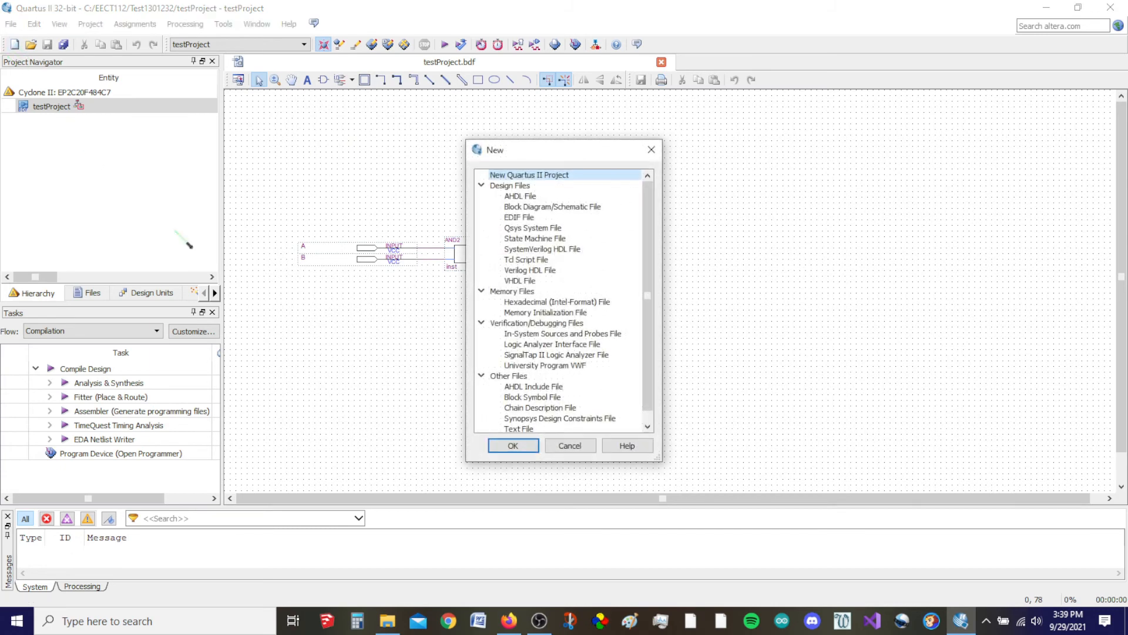
{"action": "left_click", "coordinate": [579, 365]}
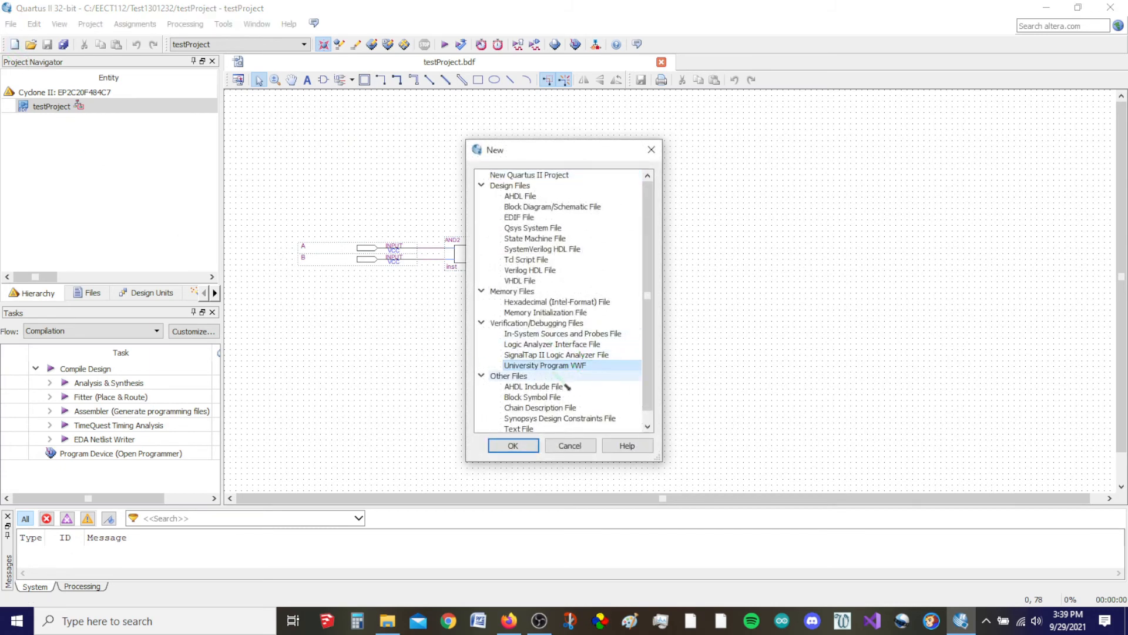
{"action": "left_click", "coordinate": [513, 447]}
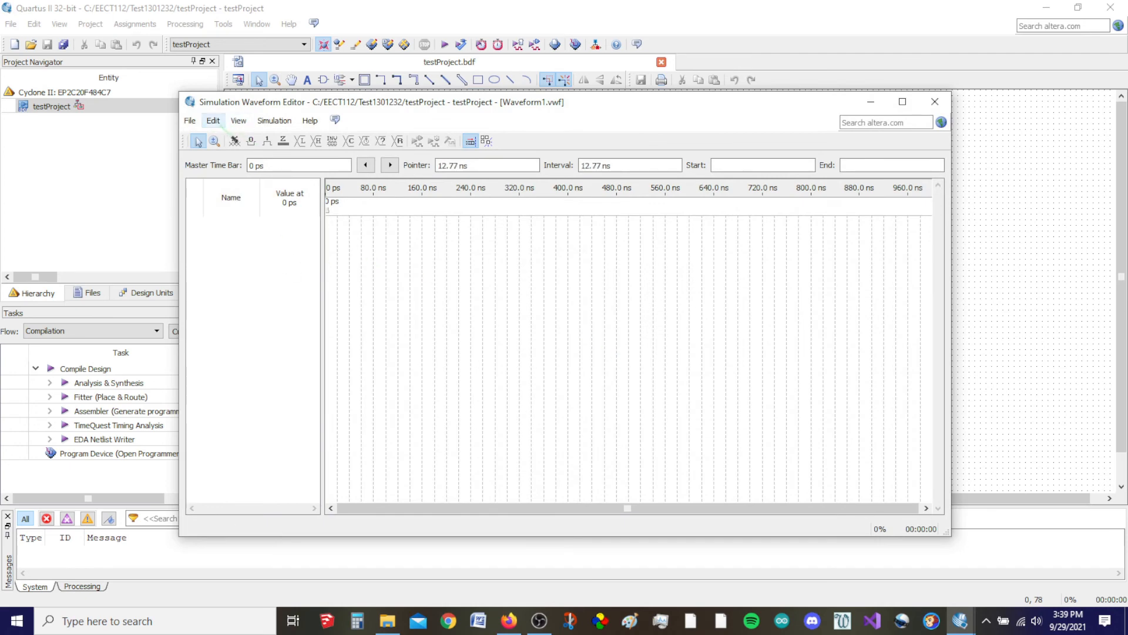
Step: Set the waveform's grid size to a period of 50 ns
{"action": "left_click", "coordinate": [213, 120]}
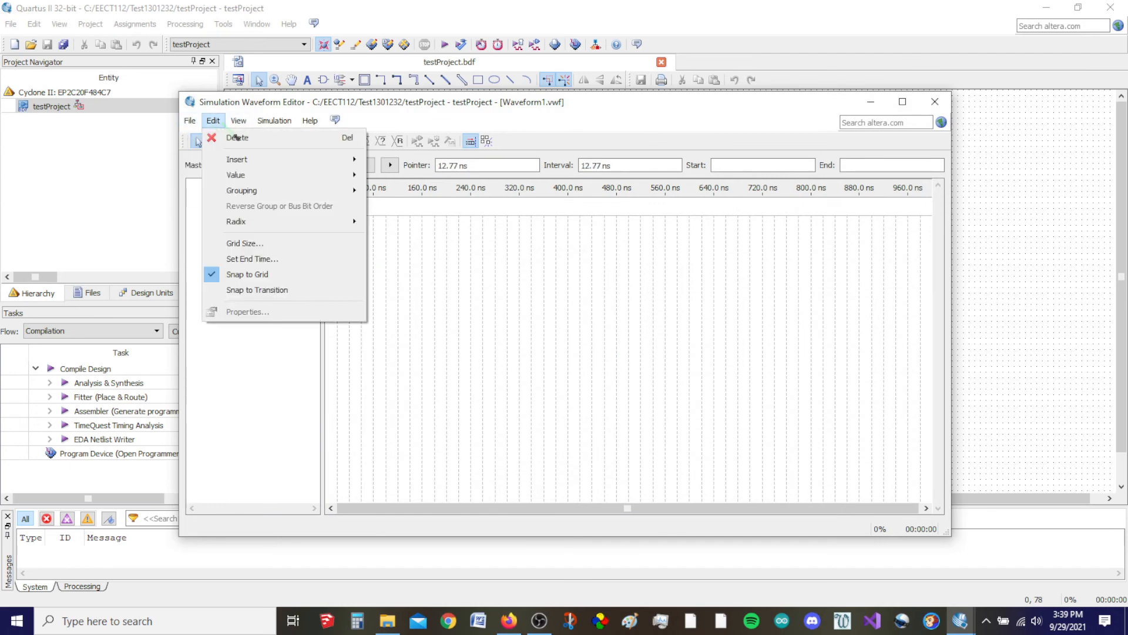
{"action": "left_click", "coordinate": [244, 243]}
{"action": "double_click", "coordinate": [569, 319]}
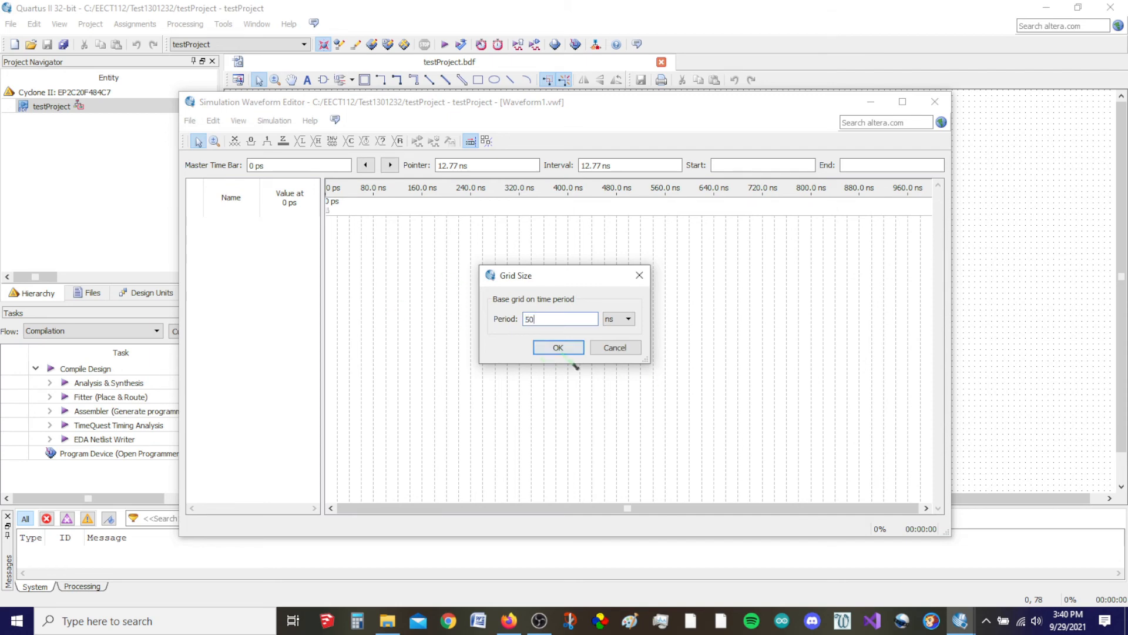
{"action": "left_click", "coordinate": [559, 347]}
Step: Use the Node Finder to list all pins and insert nodes A, B and X into the waveform
{"action": "right_click", "coordinate": [236, 262]}
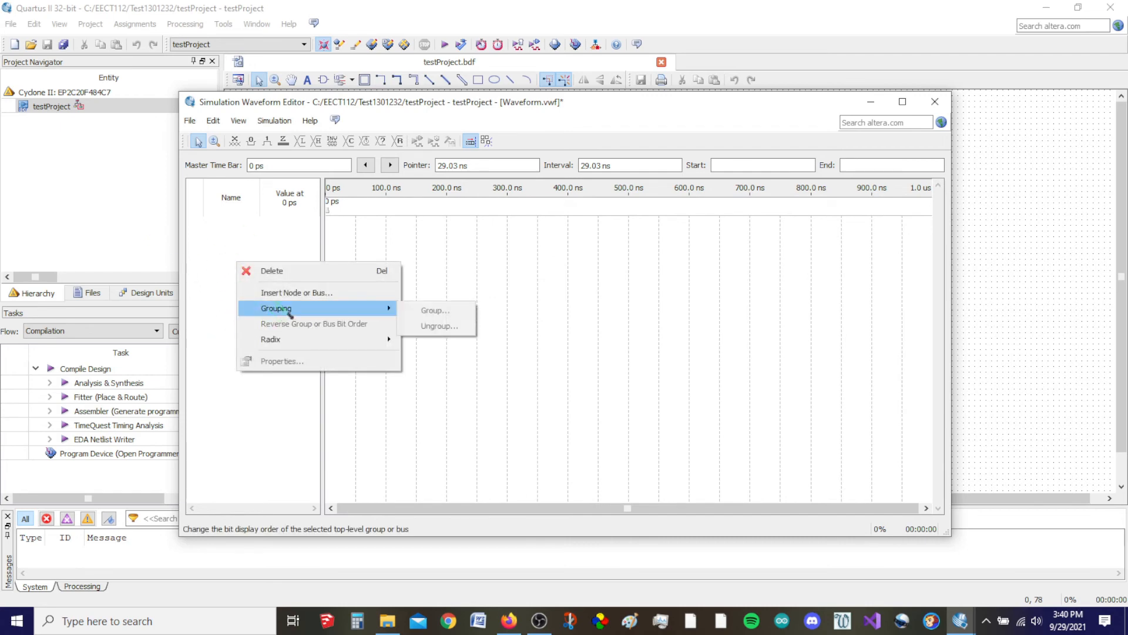
{"action": "left_click", "coordinate": [295, 292]}
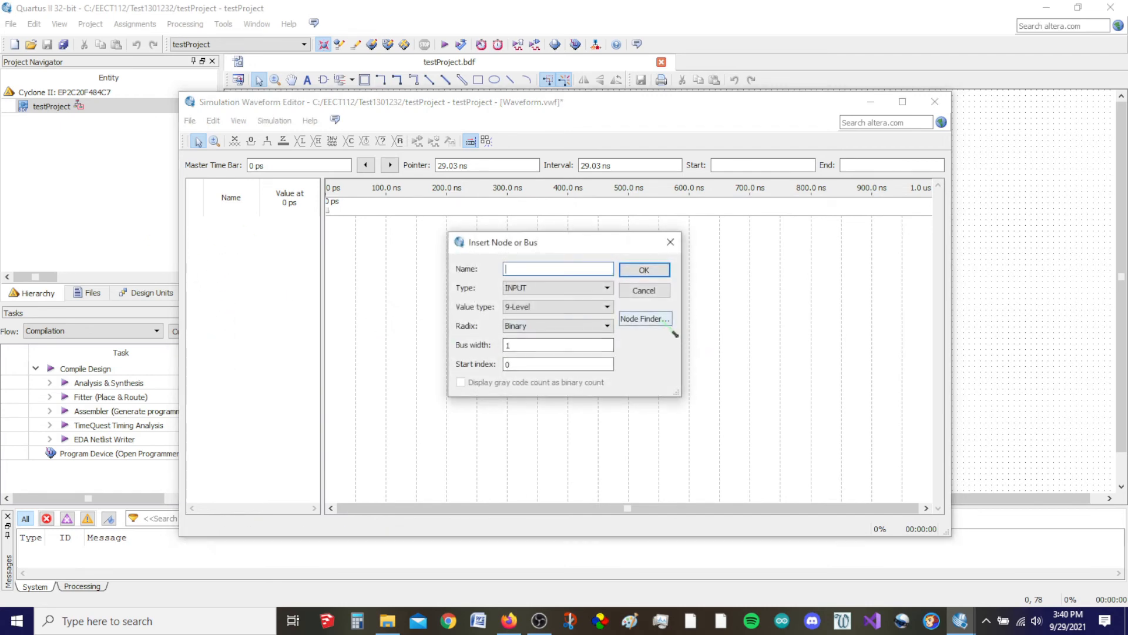
{"action": "left_click", "coordinate": [661, 320]}
{"action": "left_click", "coordinate": [682, 235]}
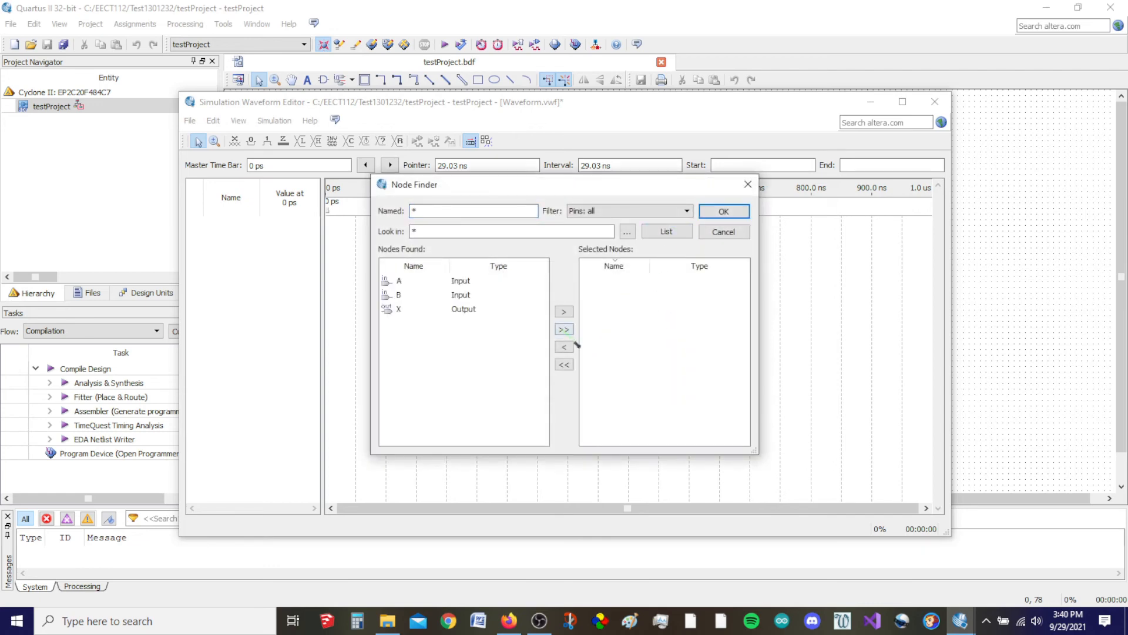
{"action": "left_click", "coordinate": [564, 329]}
{"action": "left_click", "coordinate": [732, 212]}
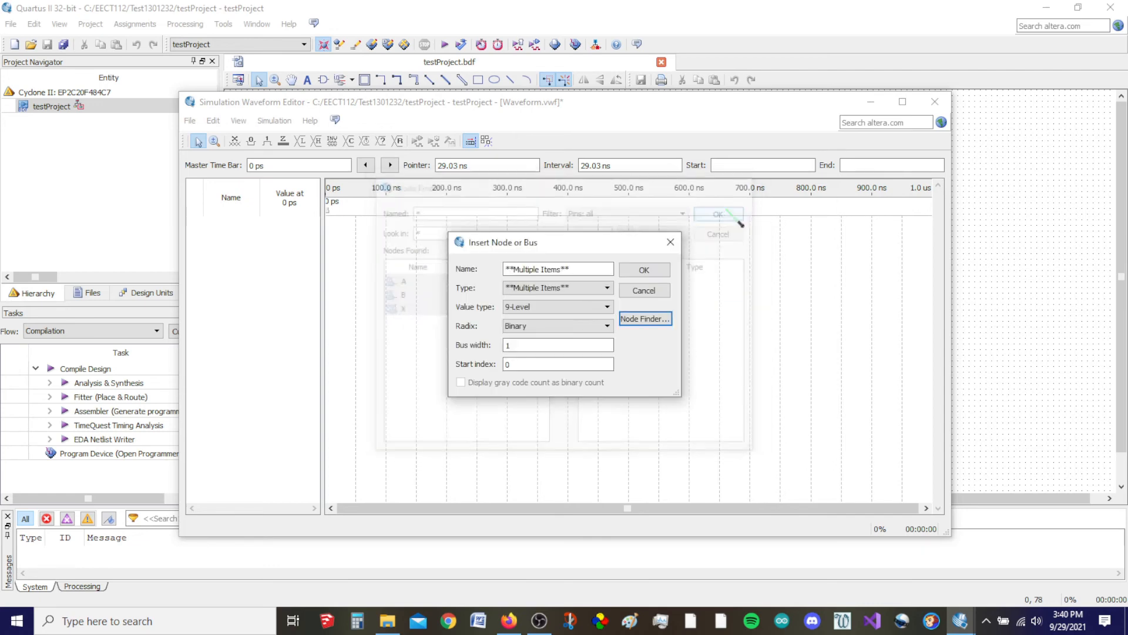
{"action": "left_click", "coordinate": [645, 270]}
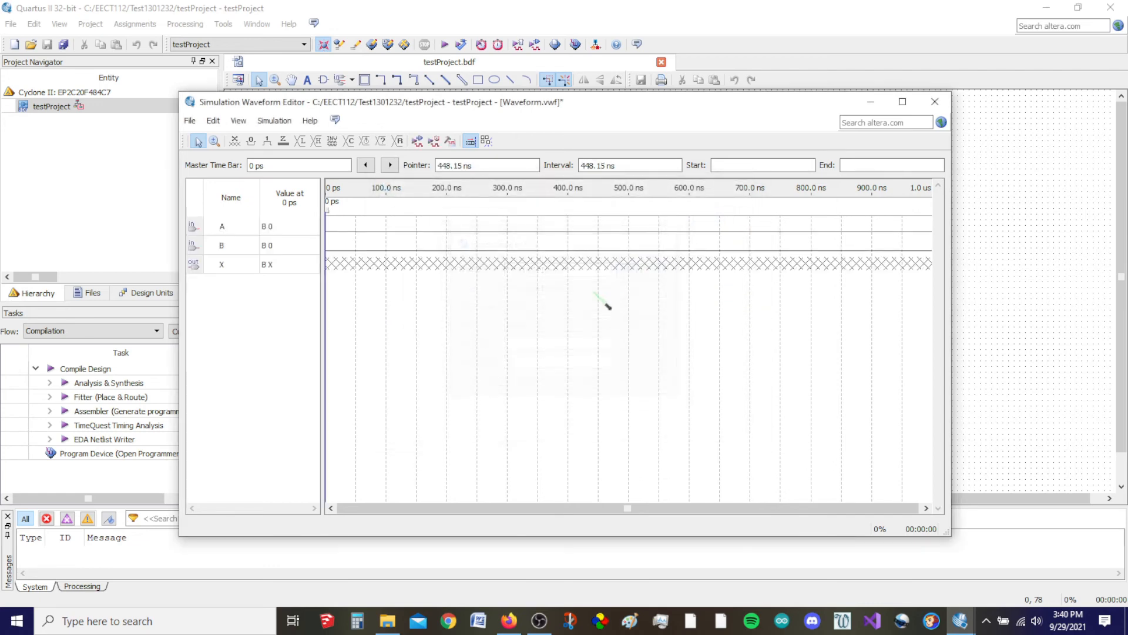
Step: Assign input A a binary count value starting at 0 with transitions every 50 ns
{"action": "left_click", "coordinate": [221, 230]}
{"action": "left_click", "coordinate": [349, 140]}
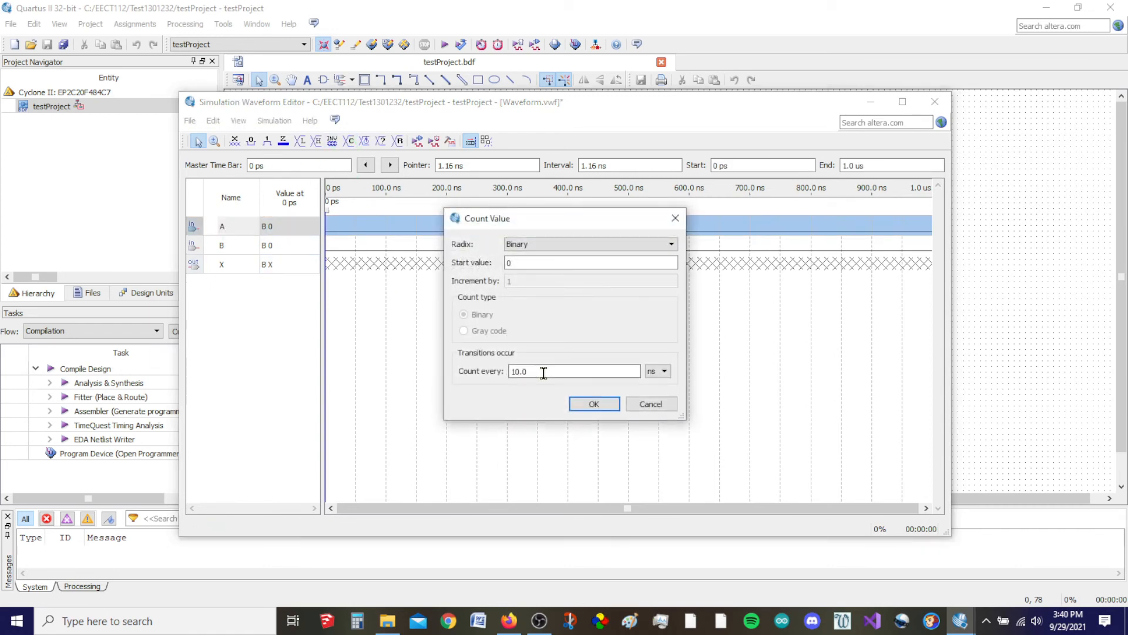
{"action": "left_click_drag", "start_coordinate": [544, 373], "coordinate": [452, 369]}
{"action": "type", "text": "50"}
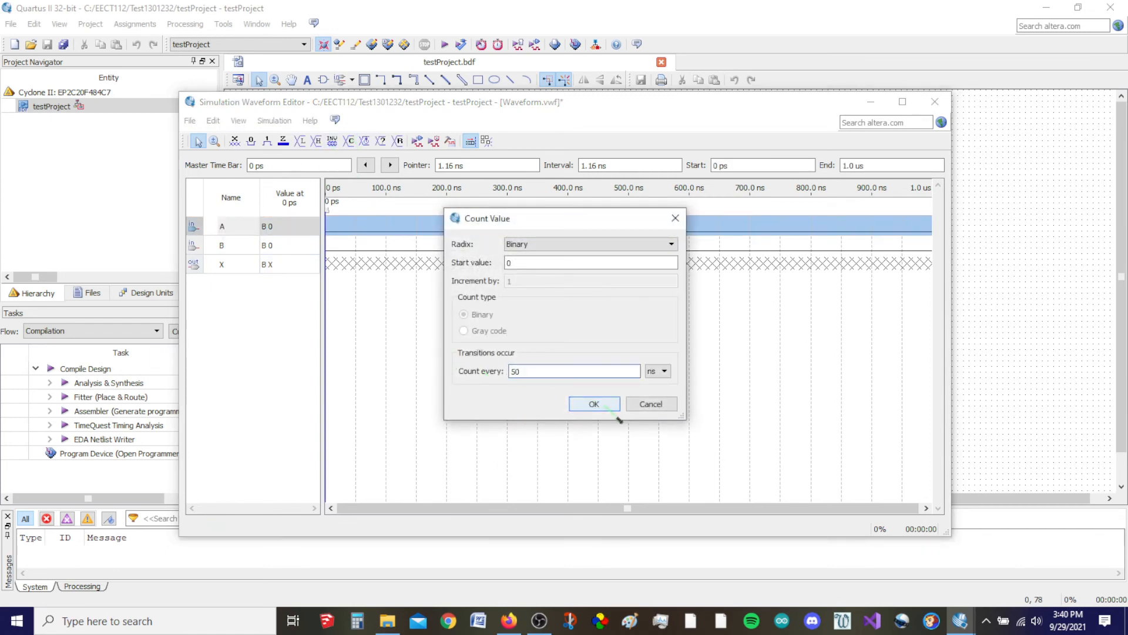
{"action": "left_click", "coordinate": [593, 404]}
Step: Assign input B a binary count value starting at 0 with transitions every 100 ns
{"action": "left_click", "coordinate": [238, 245]}
{"action": "left_click", "coordinate": [348, 140]}
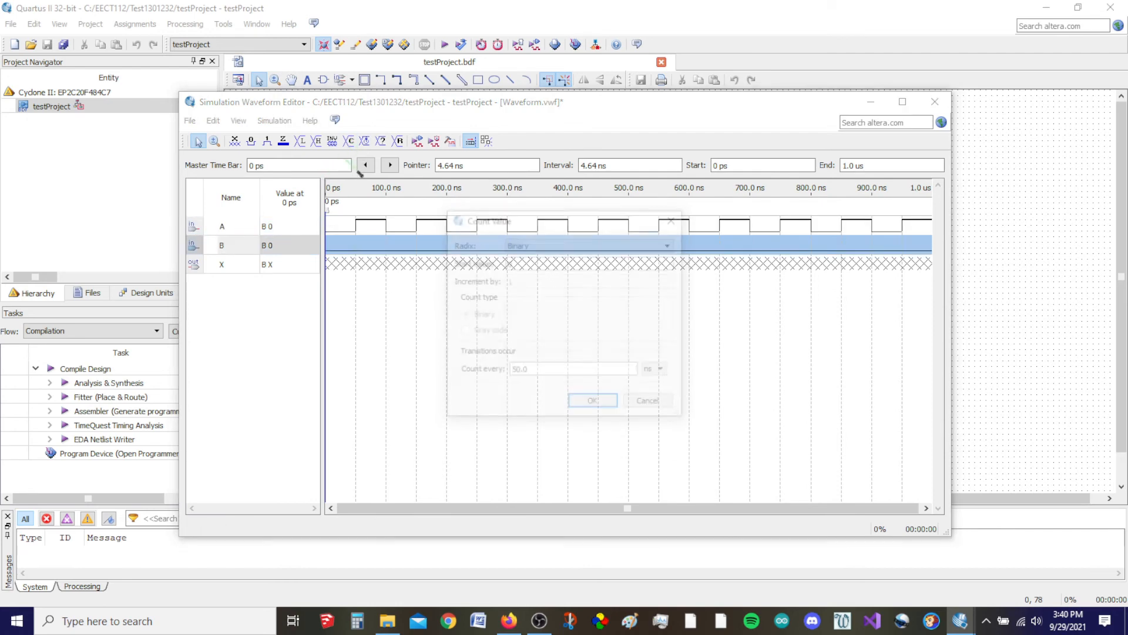
{"action": "left_click_drag", "start_coordinate": [526, 372], "coordinate": [440, 356]}
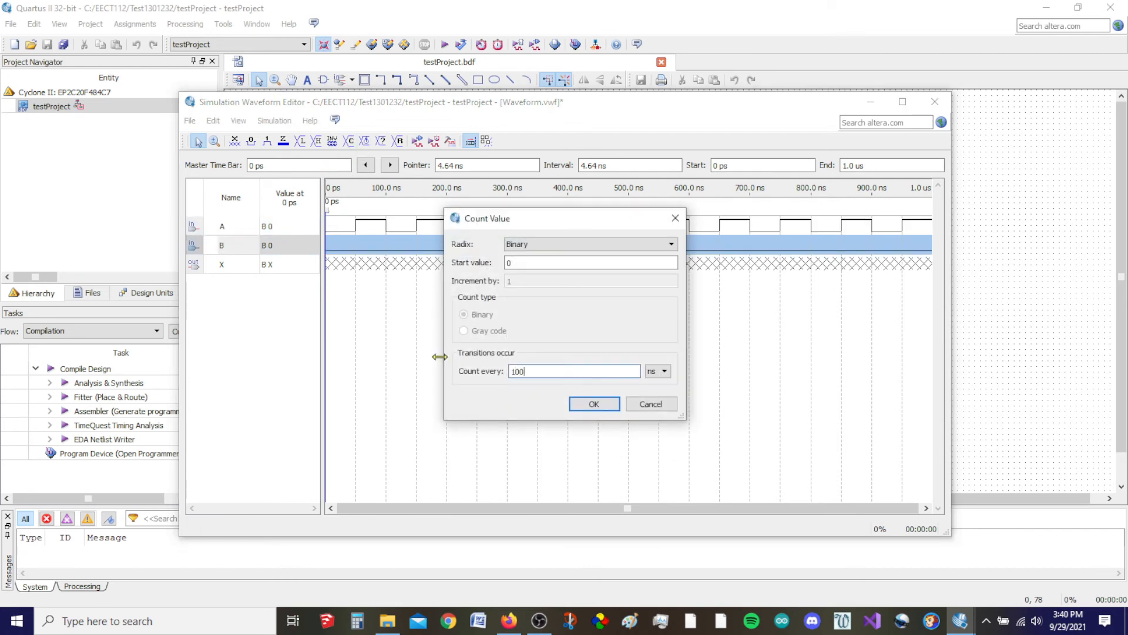
{"action": "type", "text": "100"}
{"action": "left_click", "coordinate": [593, 403]}
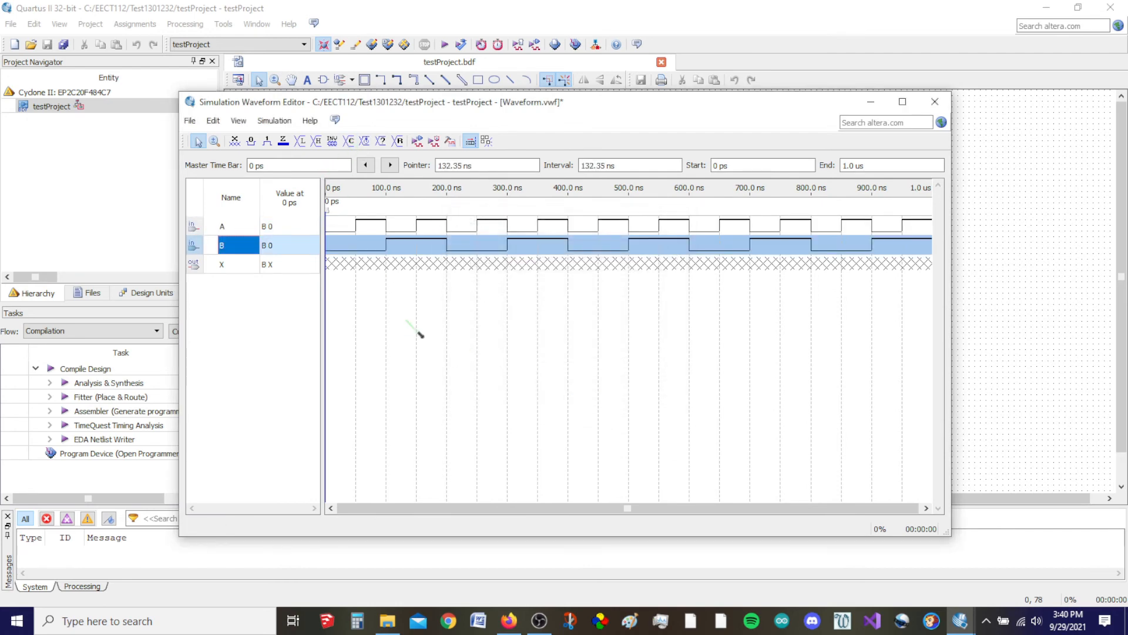
Step: Set the simulator option to Quartus II Simulator and acknowledge the academic-use notice
{"action": "left_click", "coordinate": [274, 120]}
{"action": "left_click", "coordinate": [284, 140]}
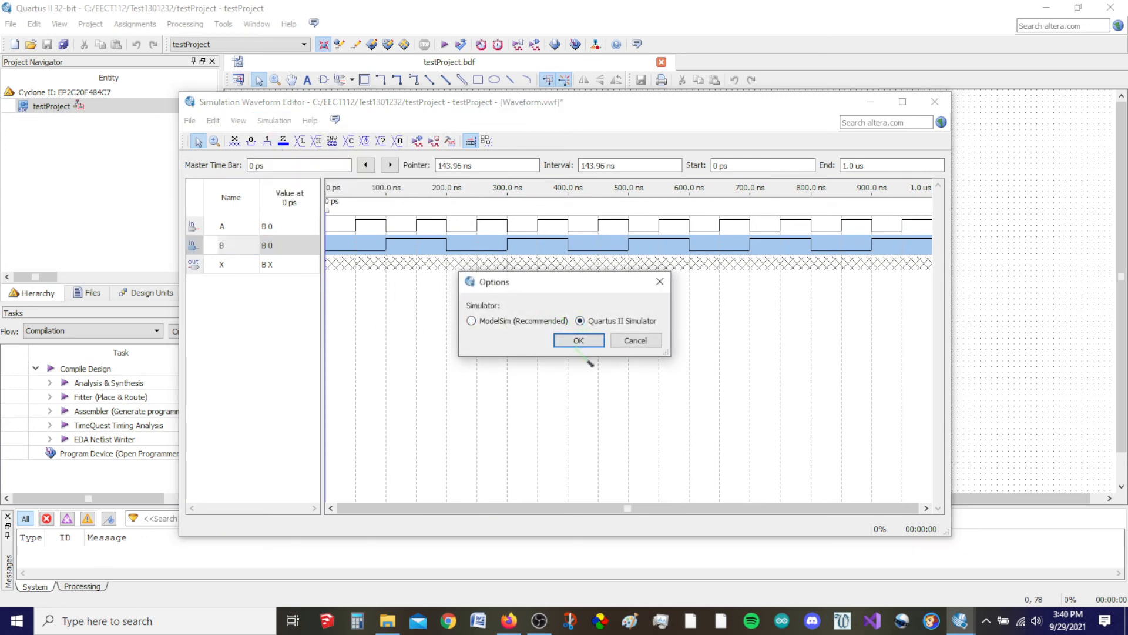
{"action": "left_click", "coordinate": [582, 342]}
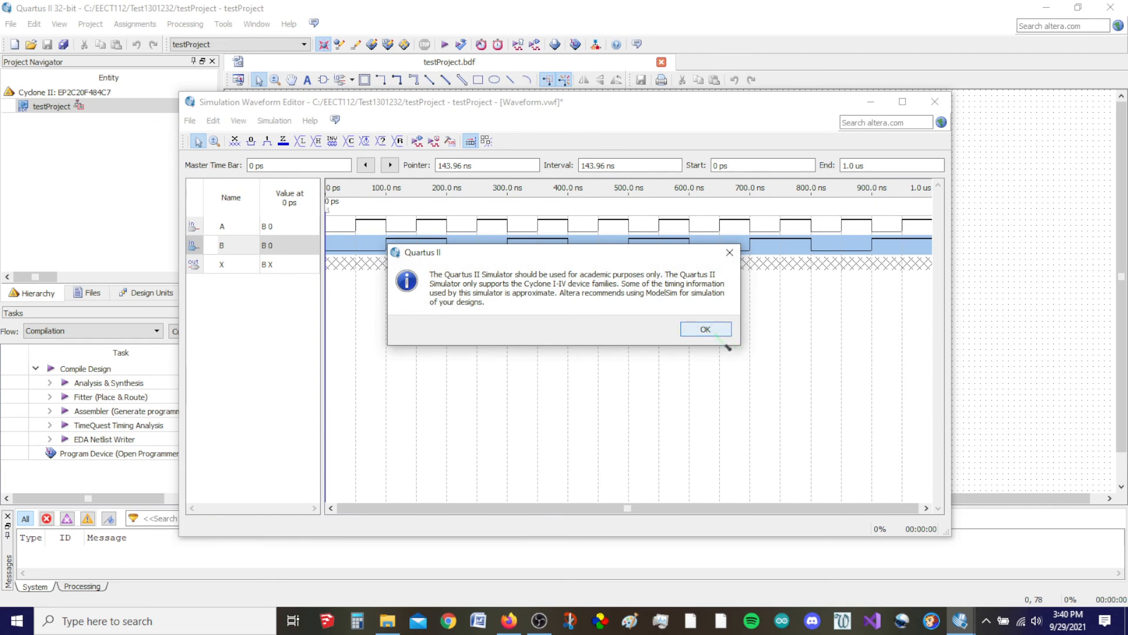
{"action": "left_click", "coordinate": [715, 333]}
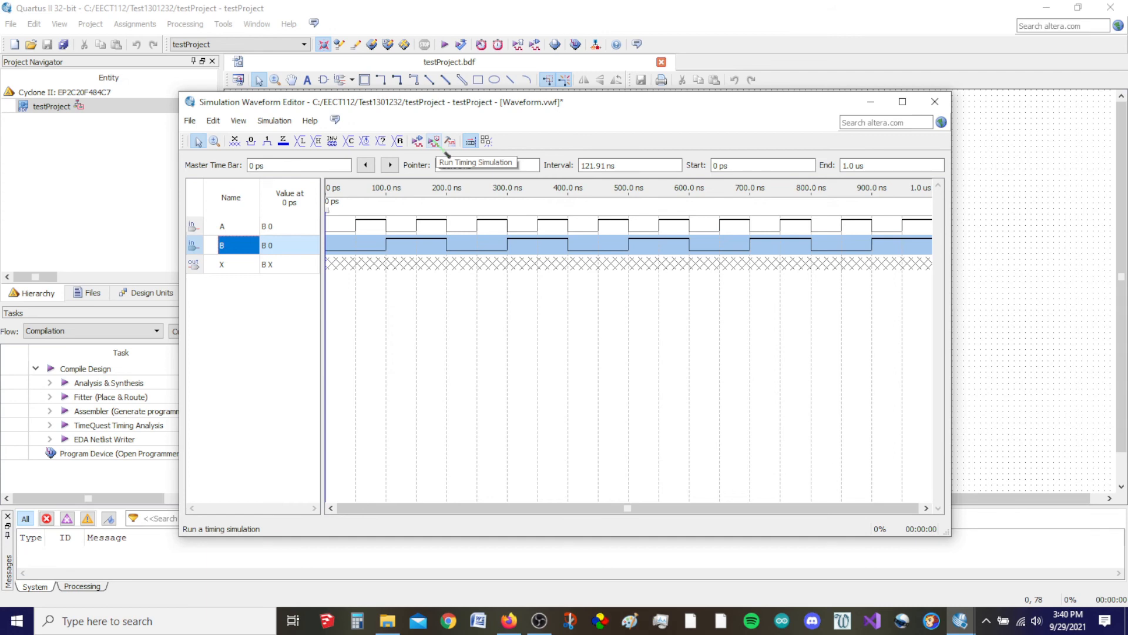
Step: Run a timing simulation, saving the waveform as Waveform.vwf in the Test1301232 folder, and enlarge the results window
{"action": "left_click", "coordinate": [445, 150]}
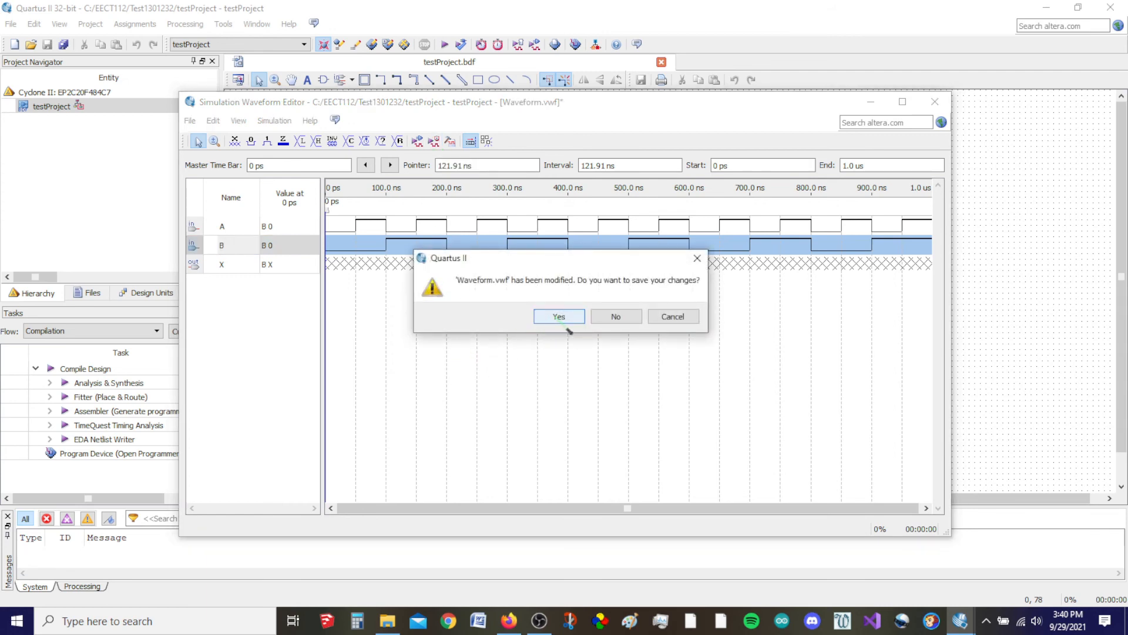
{"action": "left_click", "coordinate": [552, 319]}
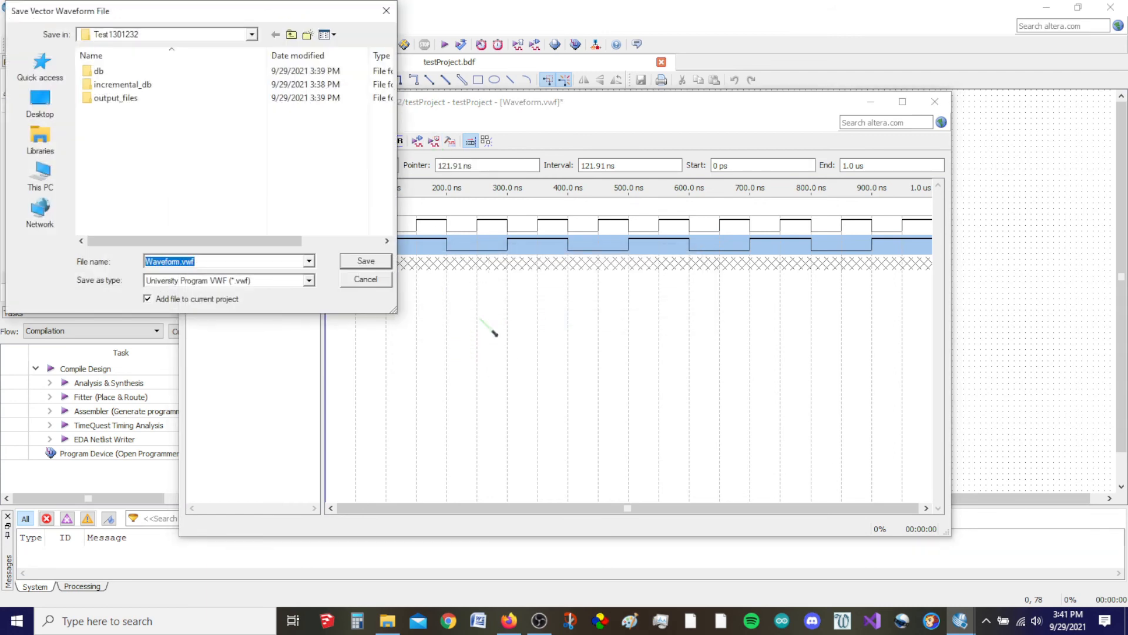
{"action": "left_click", "coordinate": [365, 261]}
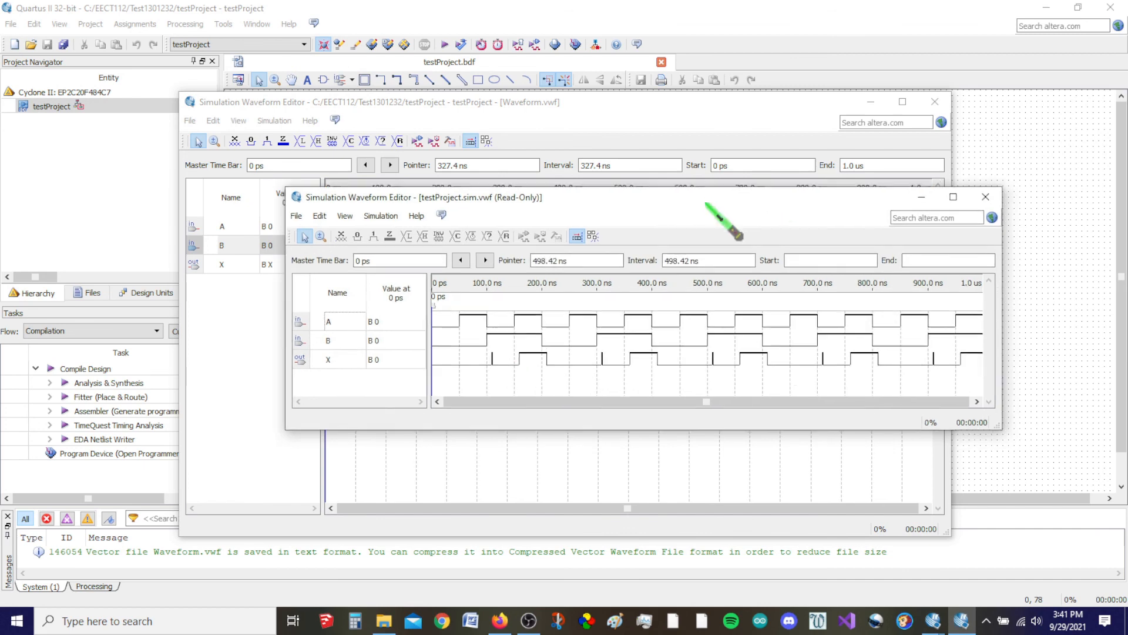
{"action": "left_click_drag", "start_coordinate": [826, 342], "coordinate": [1029, 378]}
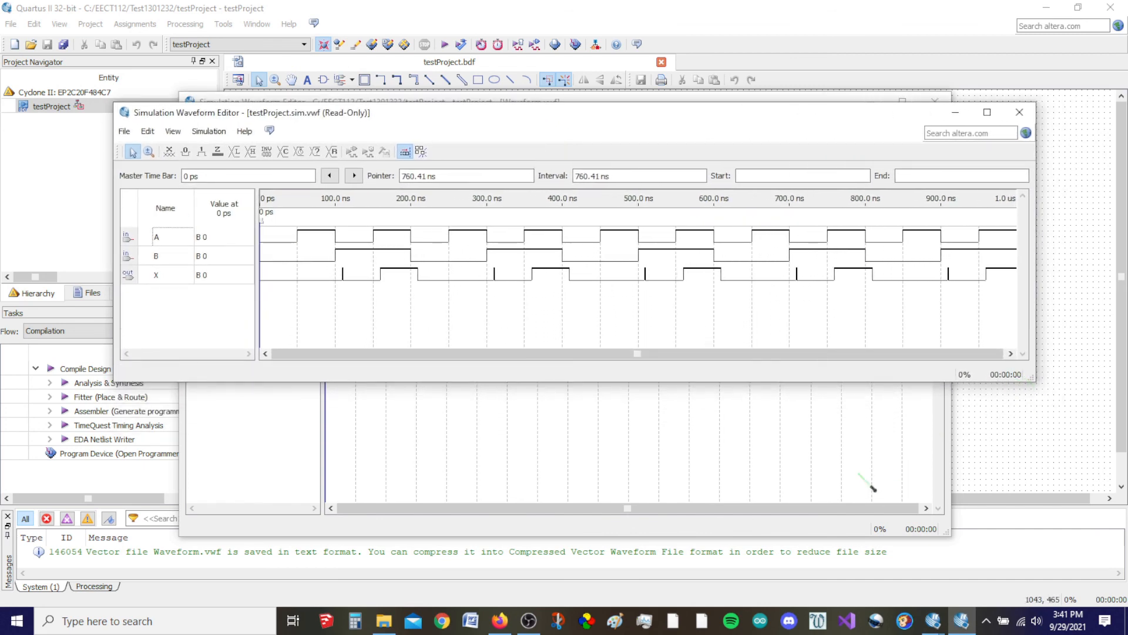